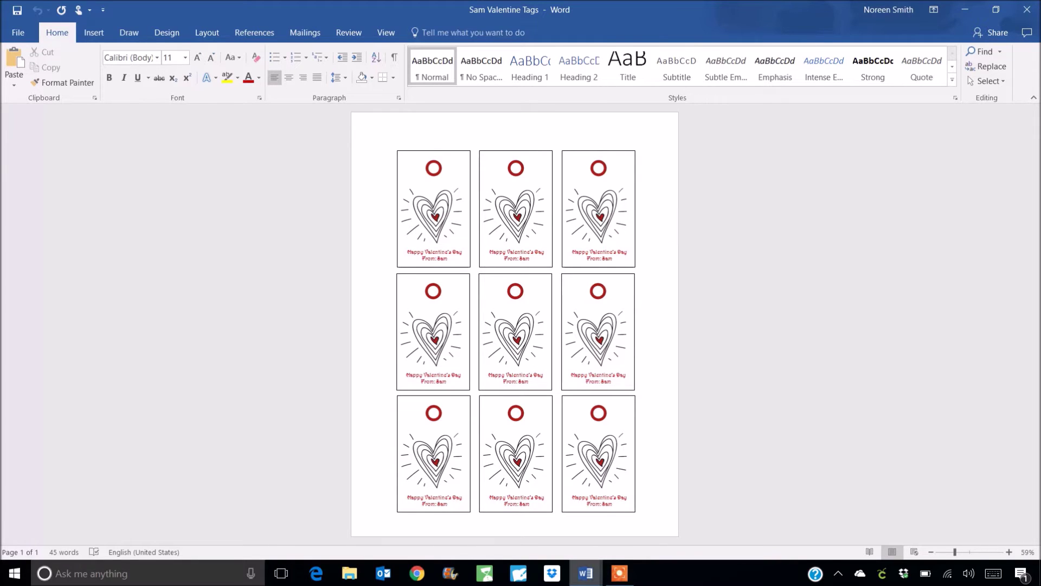
# - Switch to blank Document1 and browse Insert Pictures to the ELMT_MiAmor elements folder
pyautogui.moveTo(598, 578)
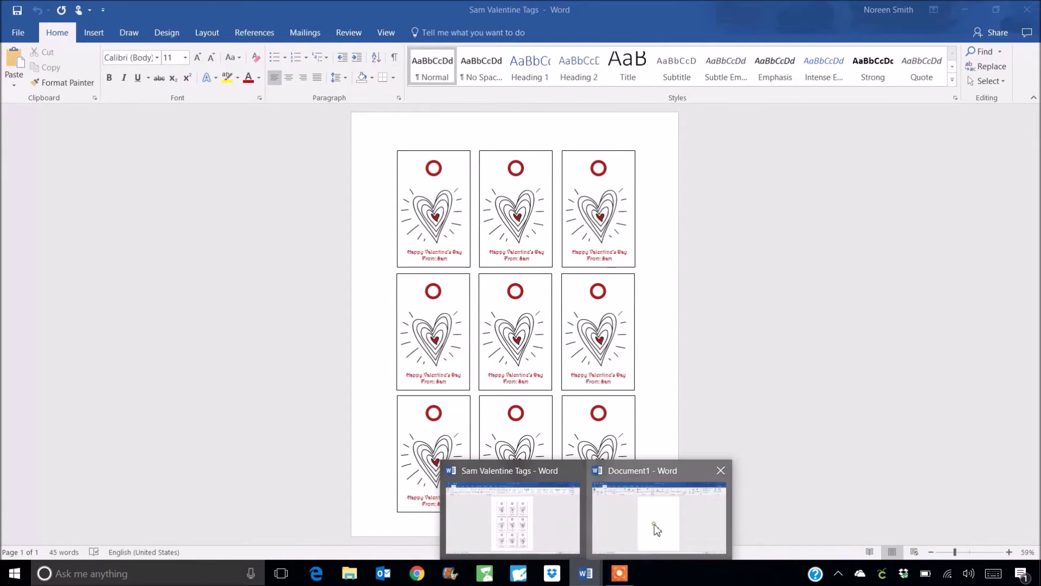
pyautogui.click(655, 530)
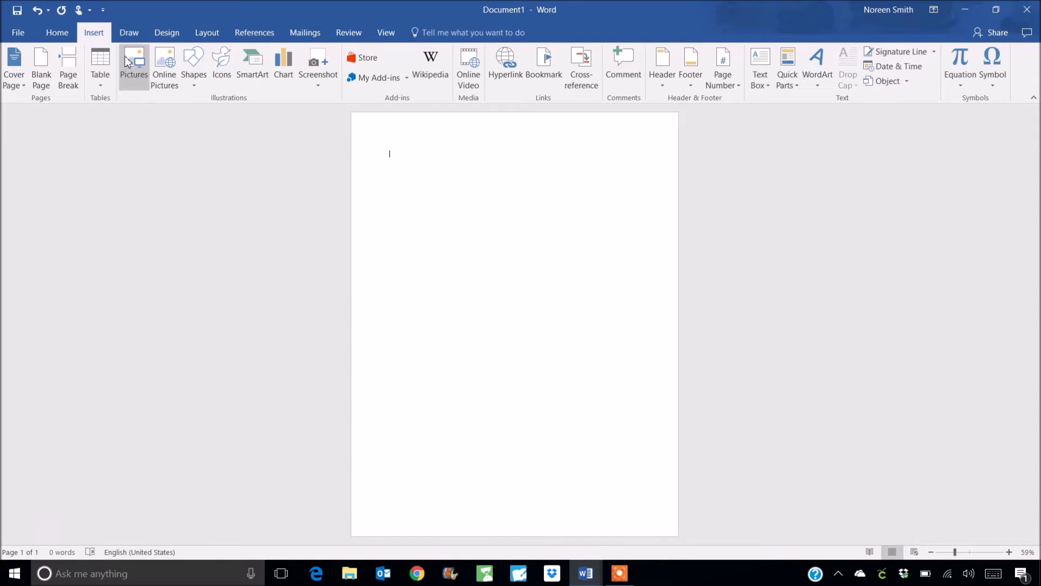
pyautogui.click(136, 79)
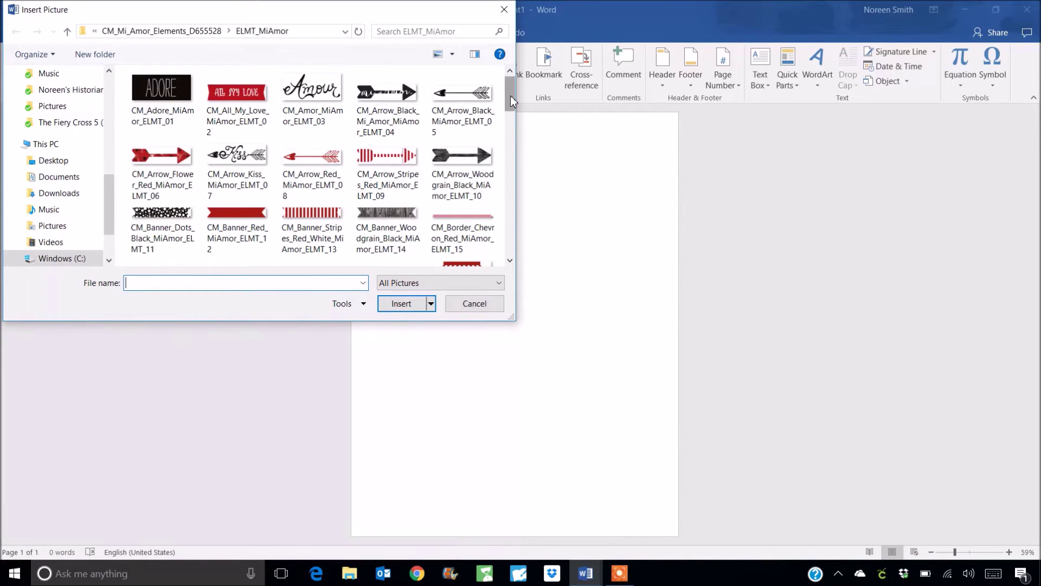
pyautogui.click(48, 162)
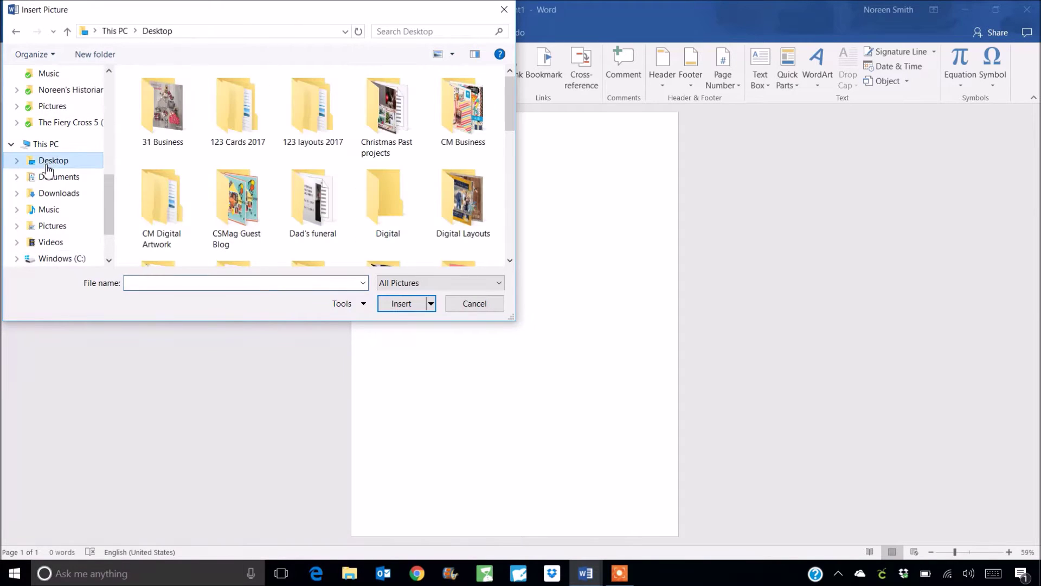
pyautogui.doubleClick(174, 220)
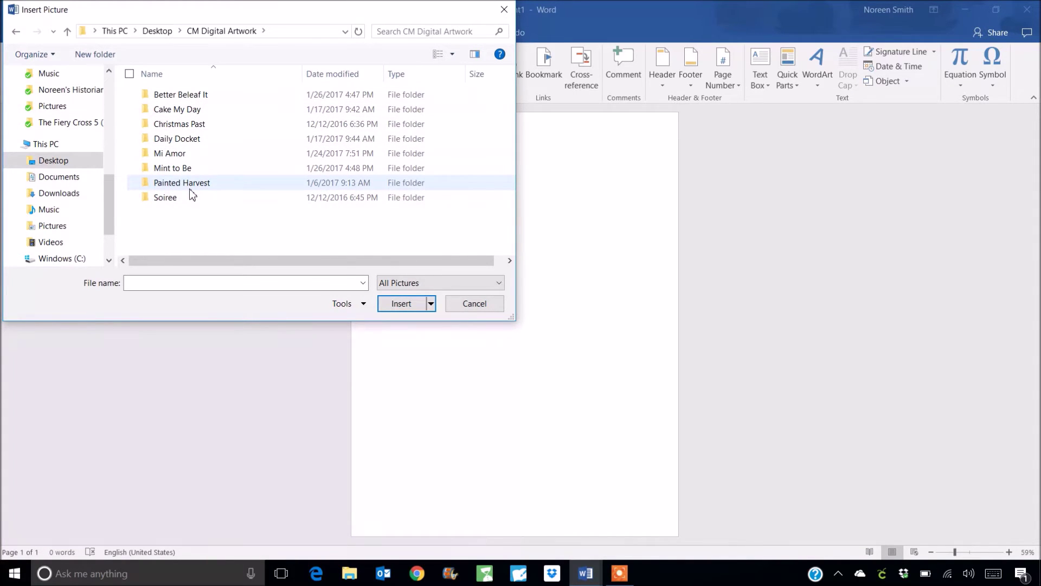
pyautogui.click(165, 157)
pyautogui.doubleClick(165, 160)
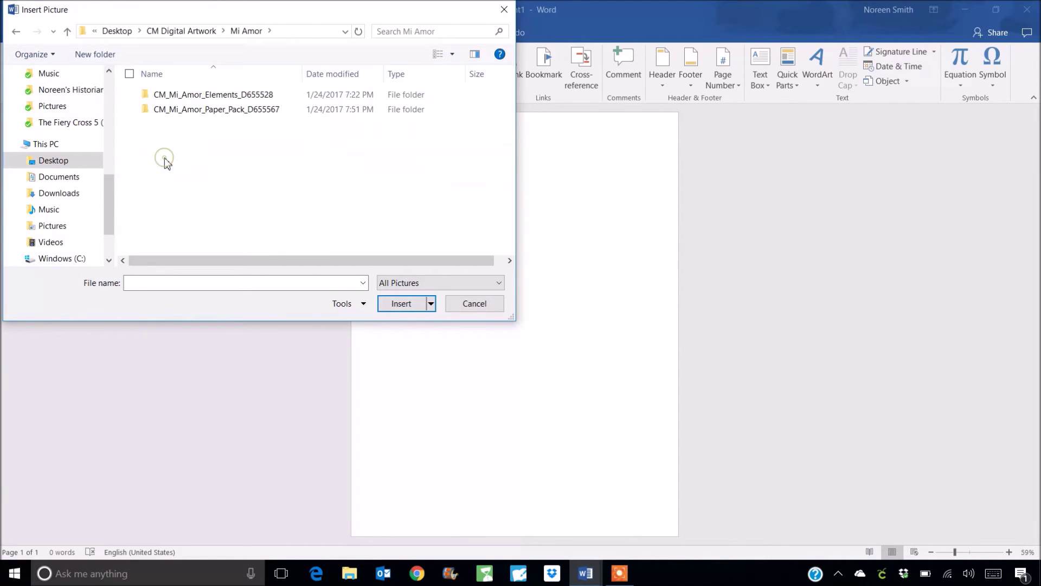
pyautogui.doubleClick(182, 98)
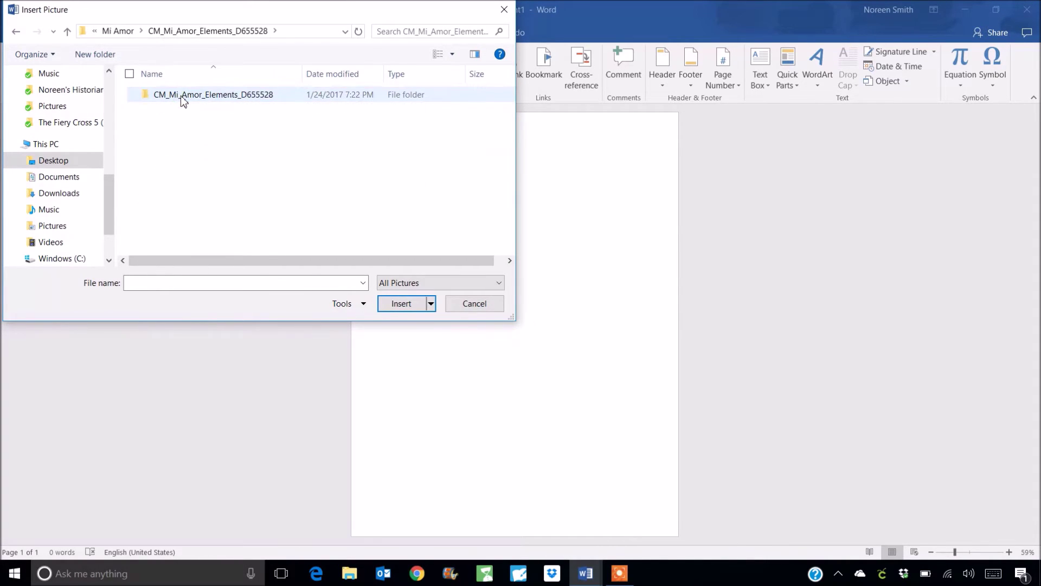
pyautogui.doubleClick(182, 99)
pyautogui.doubleClick(183, 99)
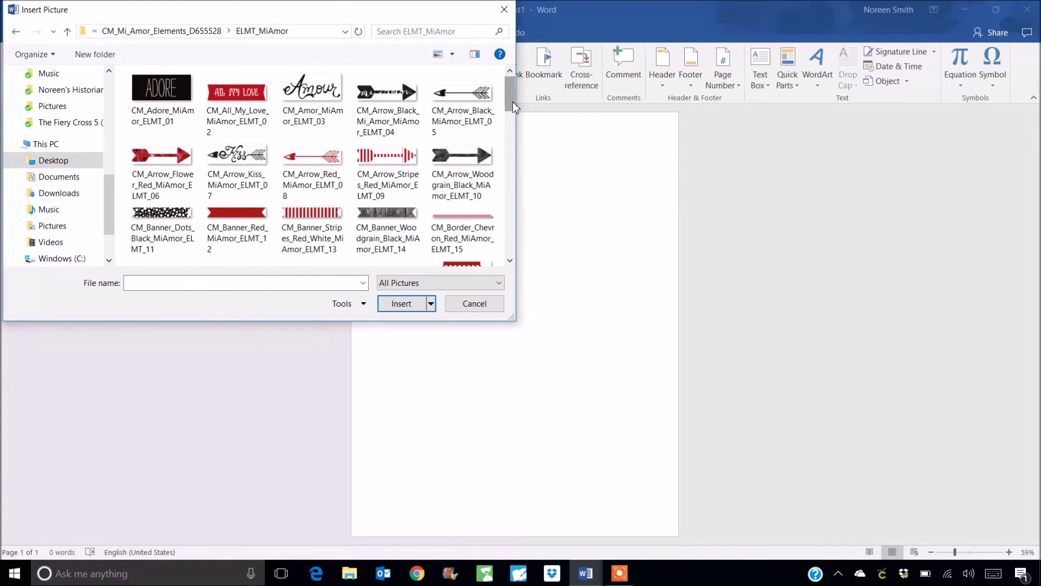
# - Insert the CM_Tag_Heart_White_MiAmor_ELMT_68 heart tag picture into the document
pyautogui.moveTo(512, 102); pyautogui.dragTo(511, 245)
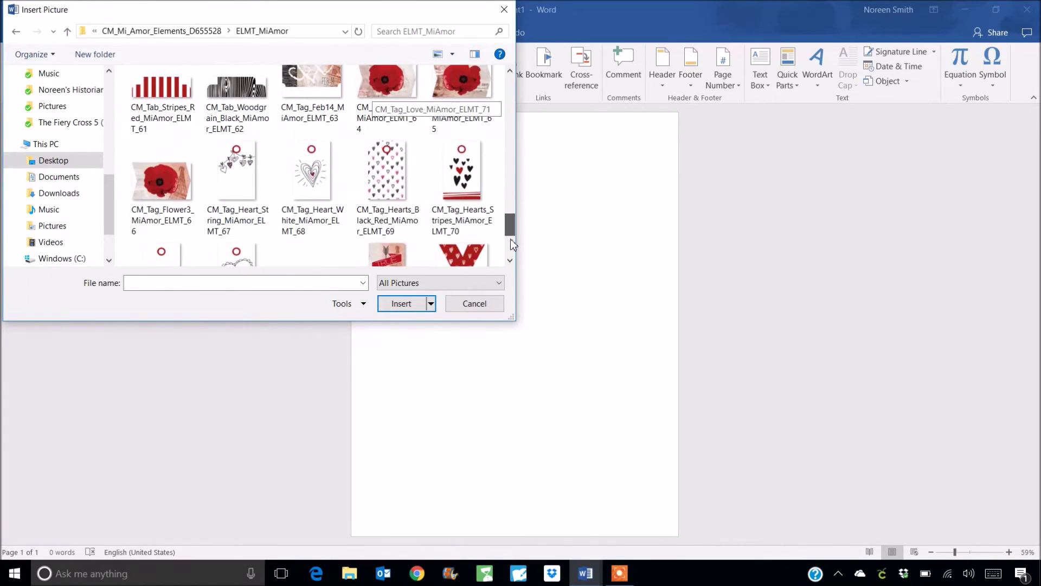
pyautogui.click(311, 174)
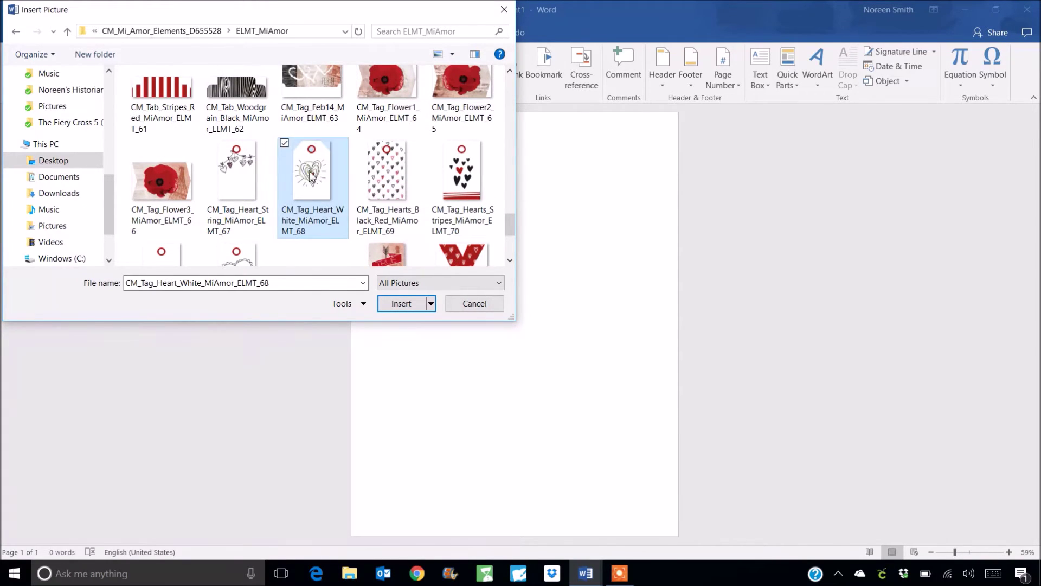
pyautogui.click(408, 308)
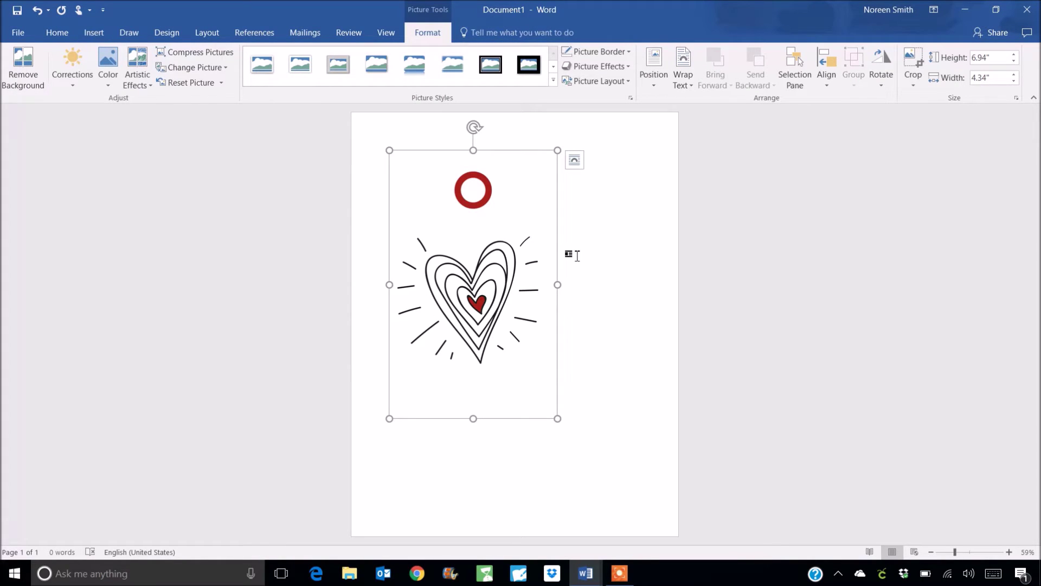
# - Set the heart tag picture to Tight wrapping and nudge it slightly down and right
pyautogui.click(601, 236)
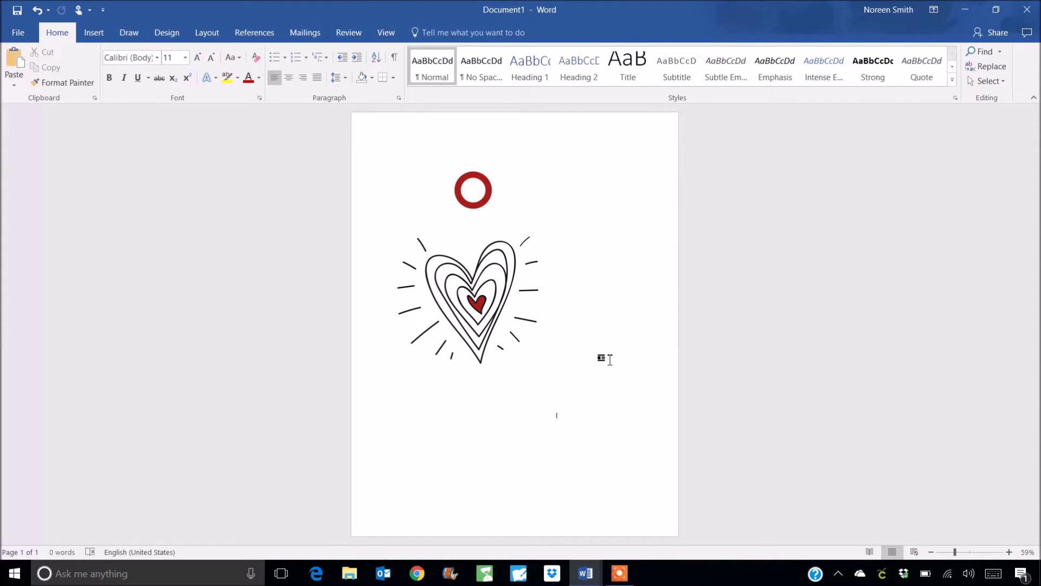
pyautogui.rightClick(484, 298)
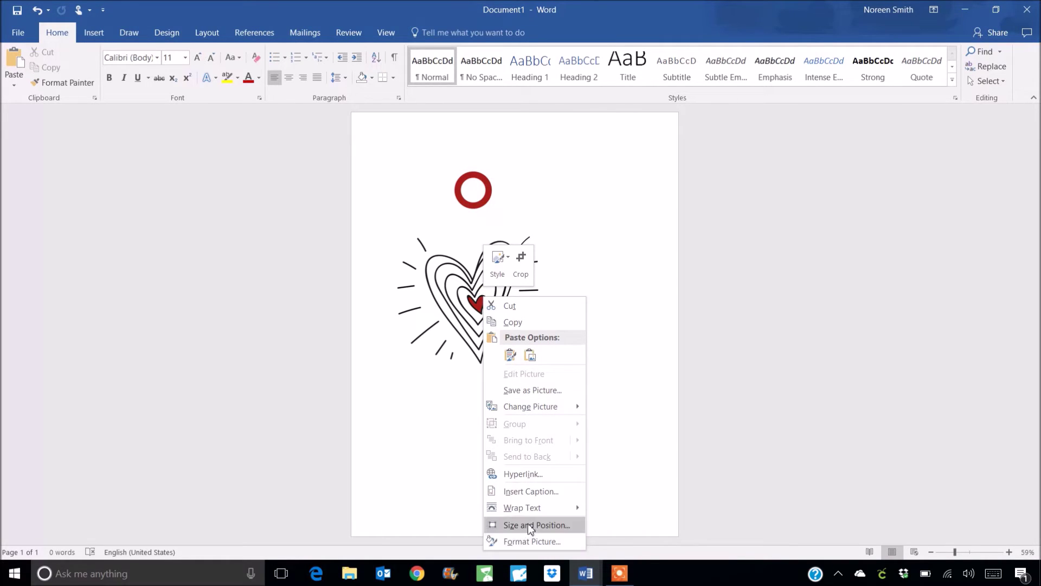
pyautogui.moveTo(526, 513)
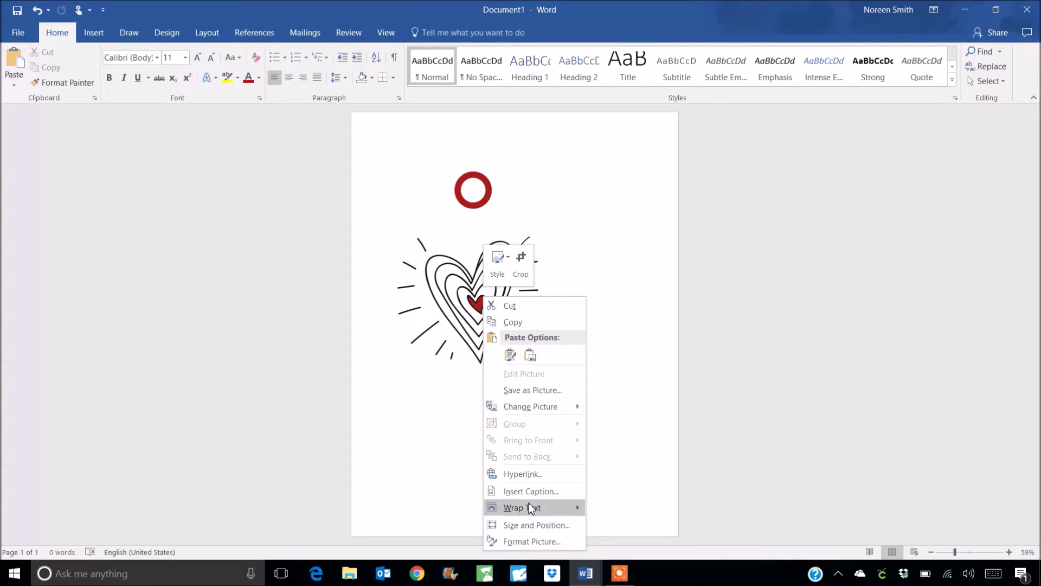
pyautogui.click(616, 406)
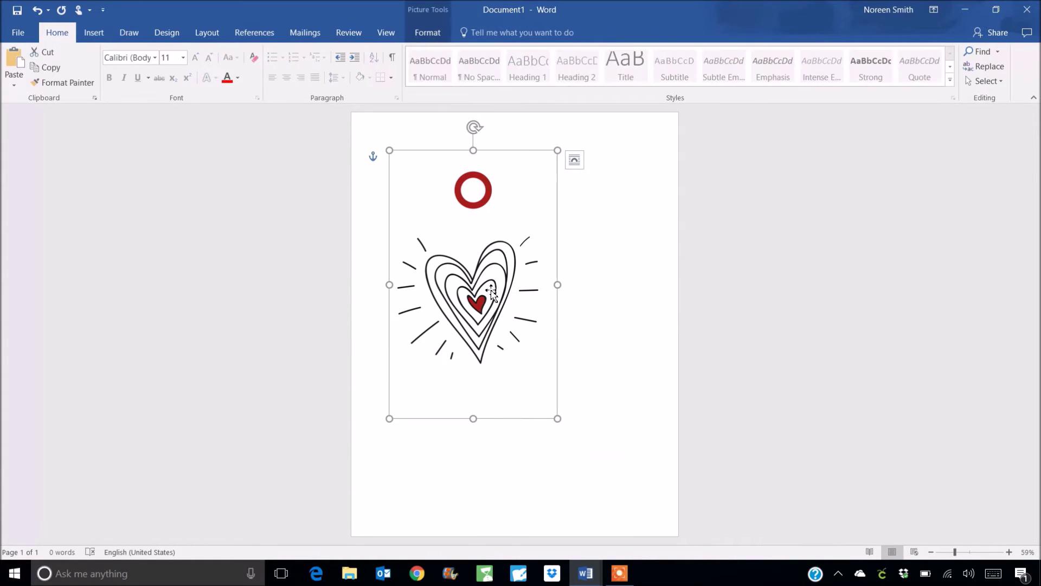
pyautogui.moveTo(470, 313); pyautogui.dragTo(495, 325)
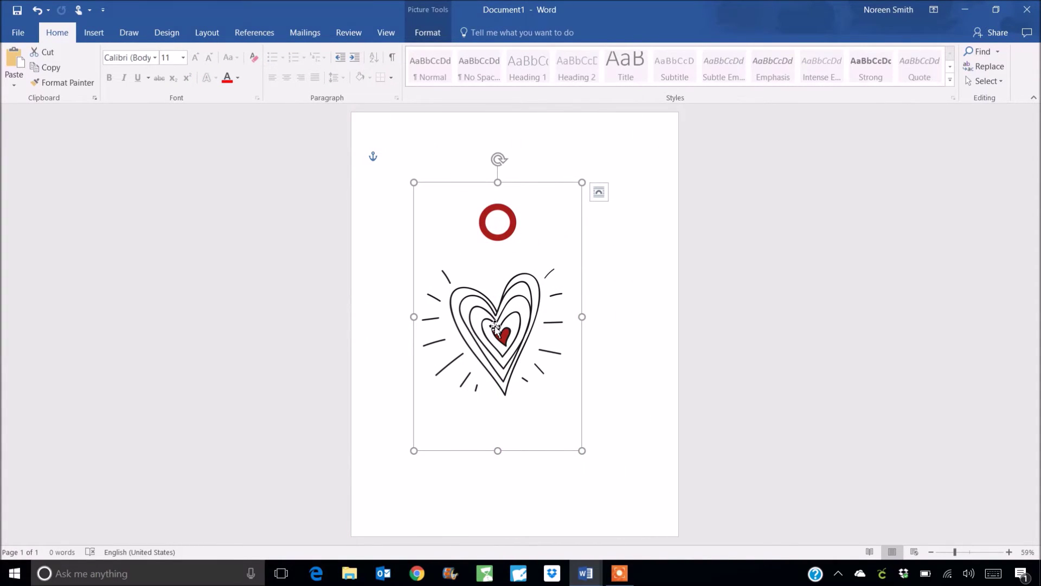
# - Resize the heart tag to 3" high by 2" wide with aspect ratio unlocked, then move it top-left
pyautogui.rightClick(509, 322)
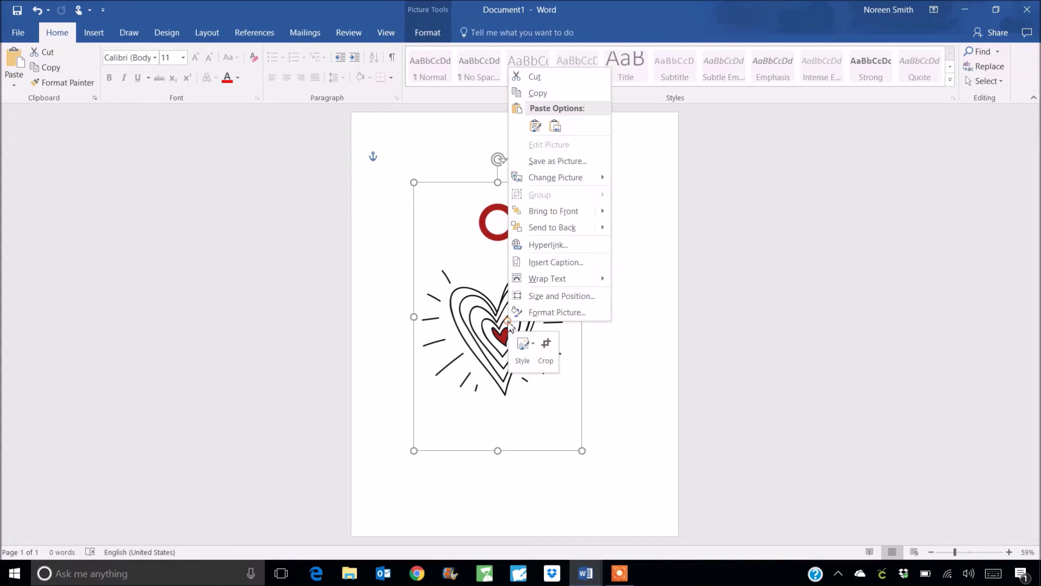
pyautogui.click(531, 296)
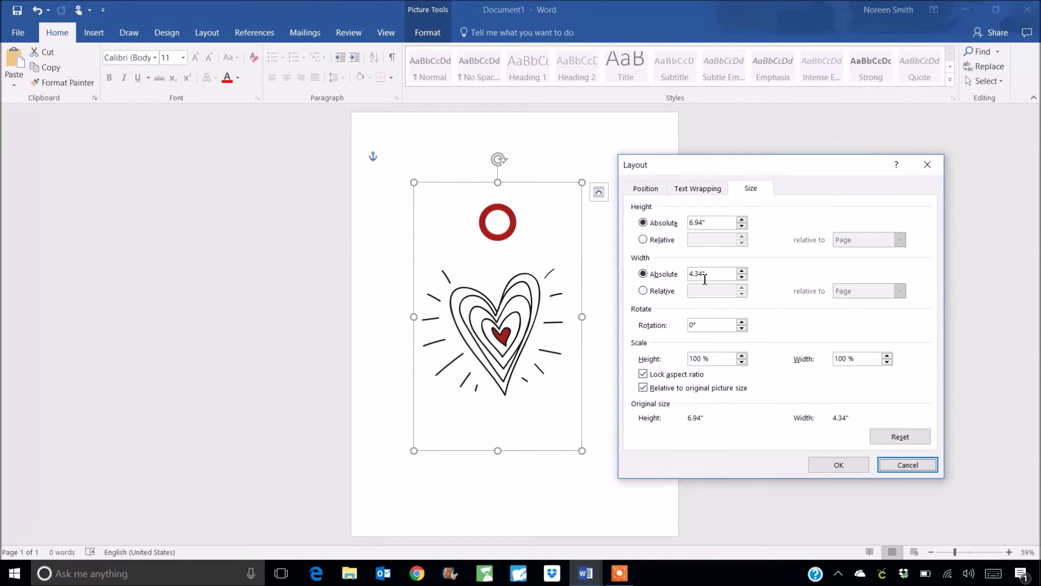
pyautogui.moveTo(713, 223); pyautogui.dragTo(647, 221)
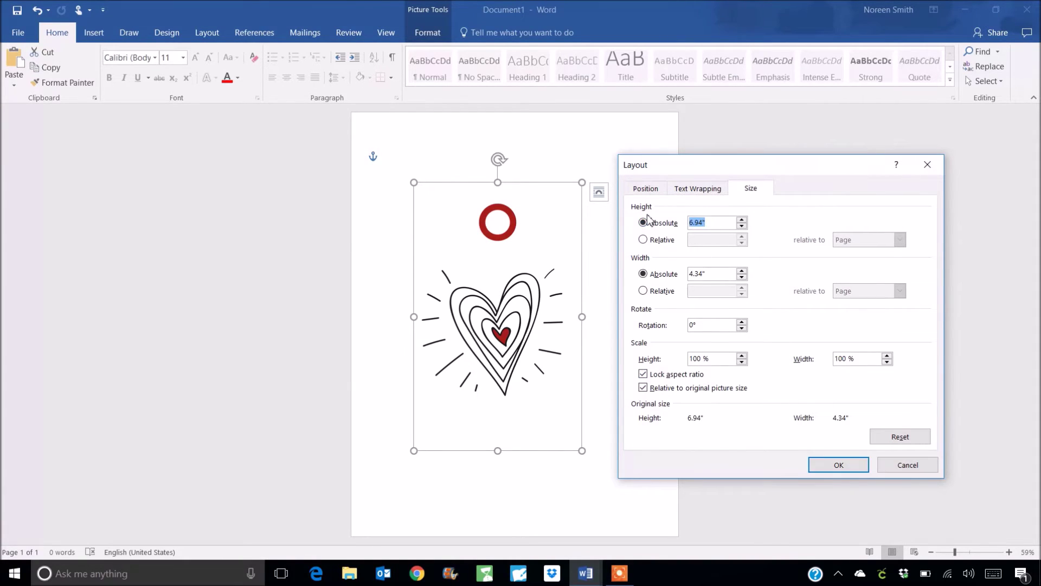
pyautogui.write('3')
pyautogui.press('Tab')
pyautogui.click(718, 276)
pyautogui.click(643, 374)
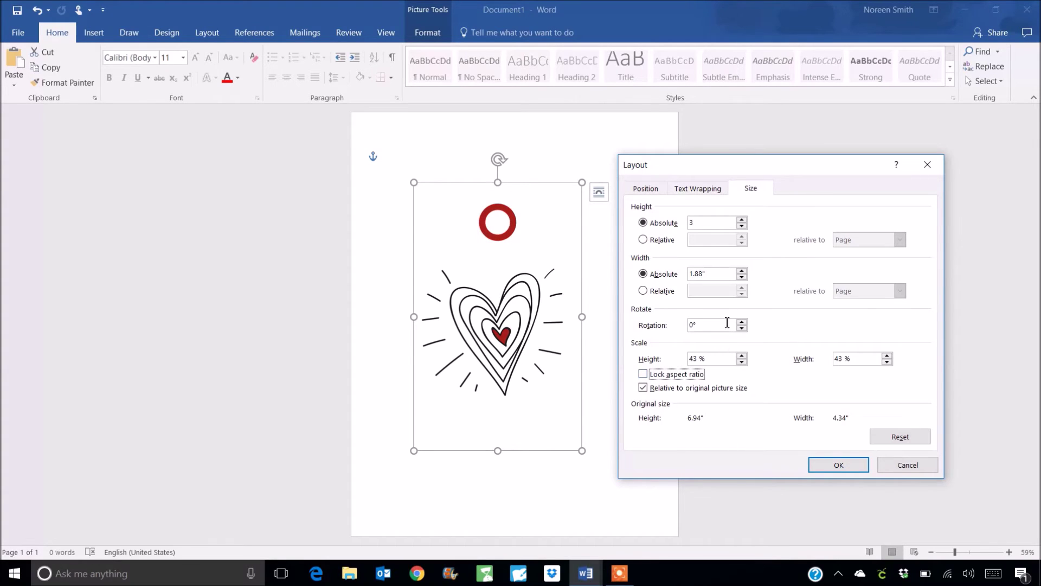
pyautogui.moveTo(716, 274); pyautogui.dragTo(666, 274)
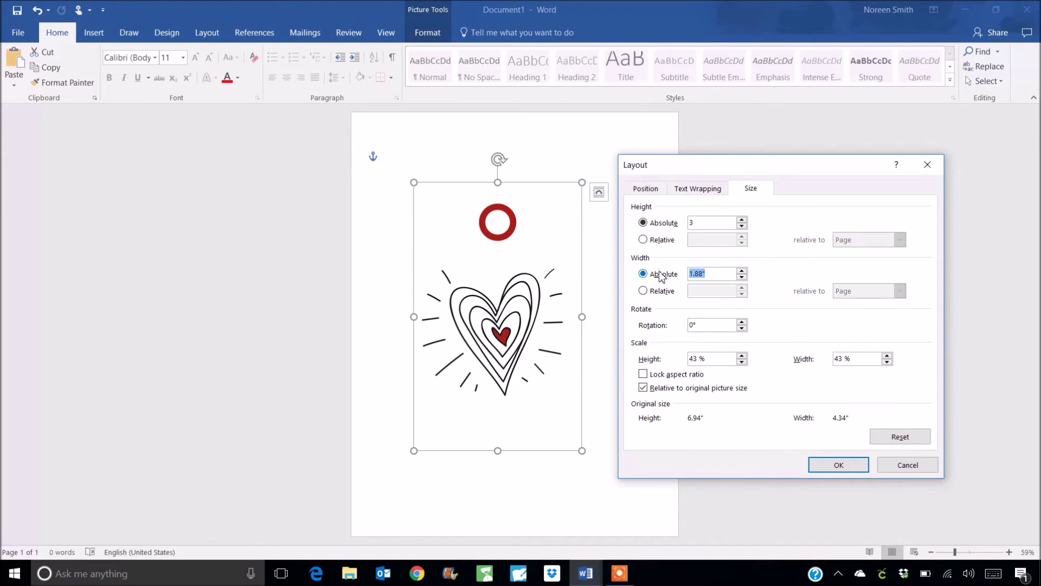
pyautogui.write('2')
pyautogui.click(843, 467)
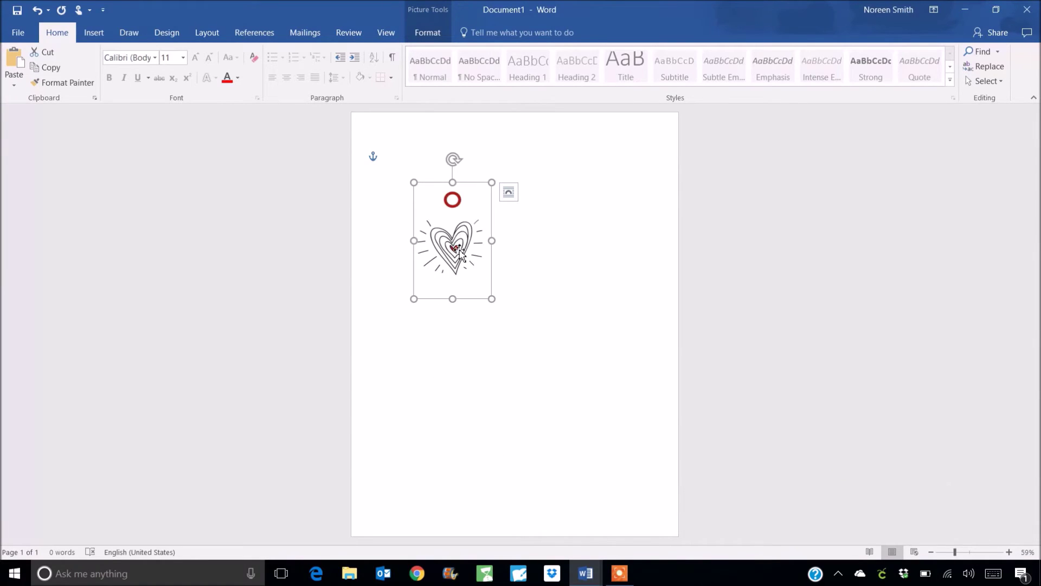
pyautogui.moveTo(459, 252); pyautogui.dragTo(439, 216)
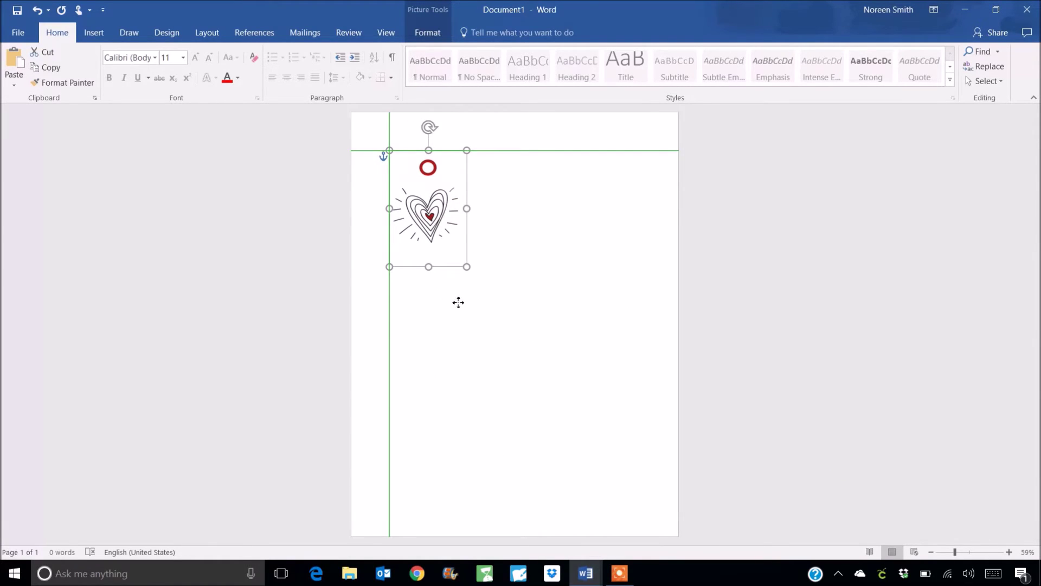
pyautogui.click(463, 328)
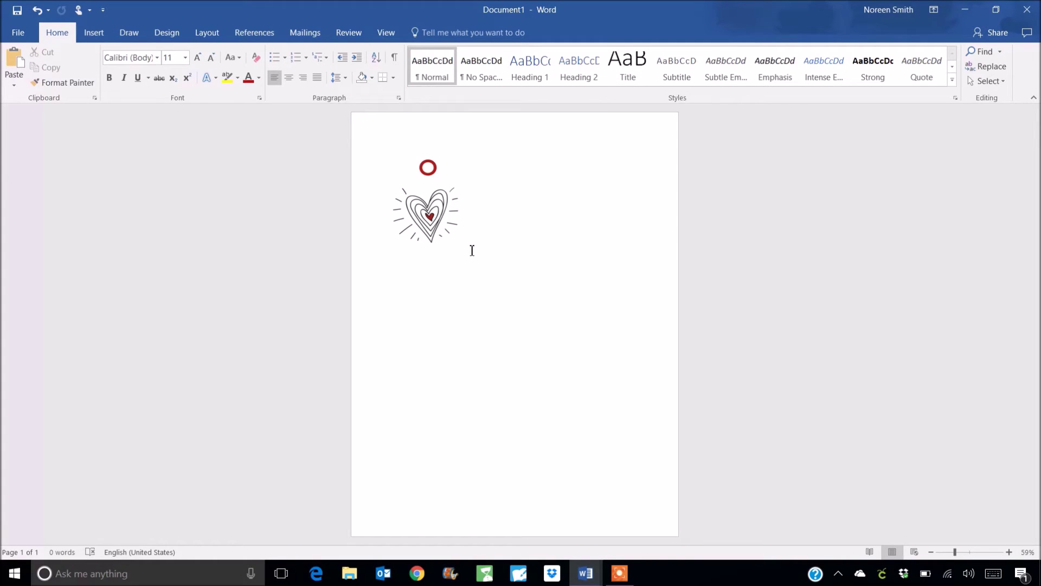
# - Give the heart tag a solid black 1.25 pt outline, then close the formatting pane
pyautogui.rightClick(430, 205)
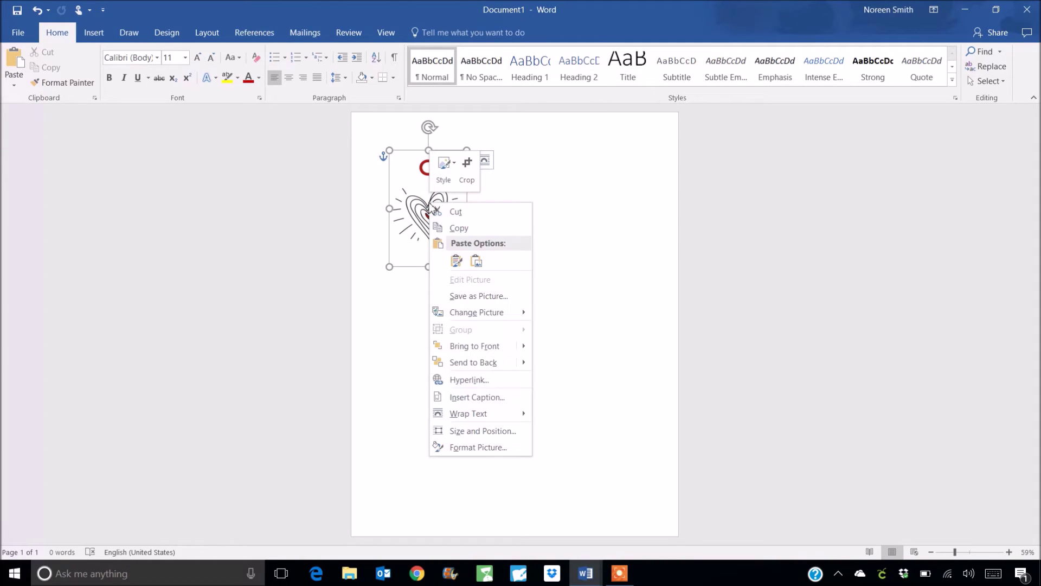
pyautogui.click(503, 446)
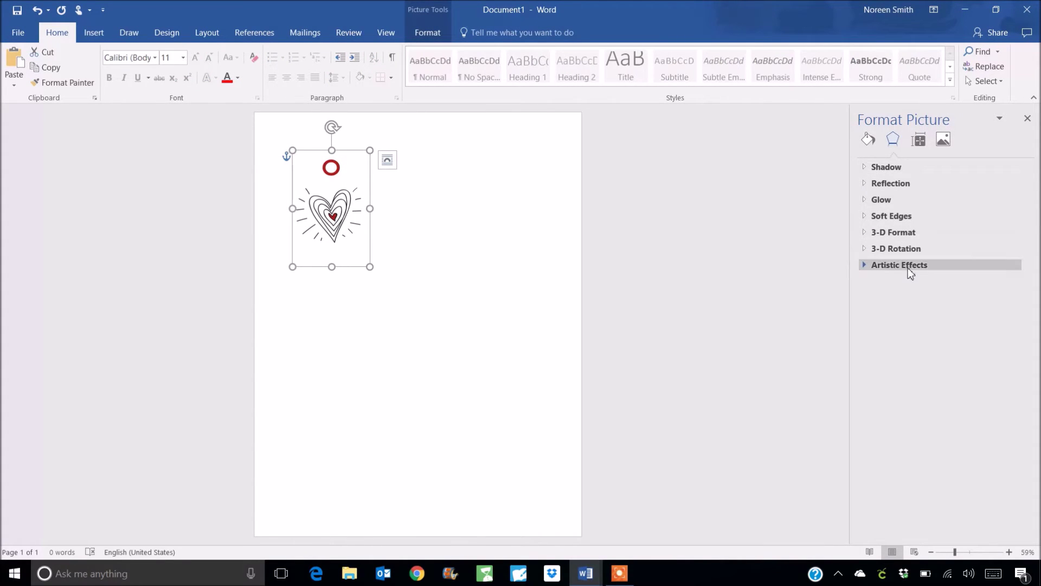
pyautogui.click(869, 141)
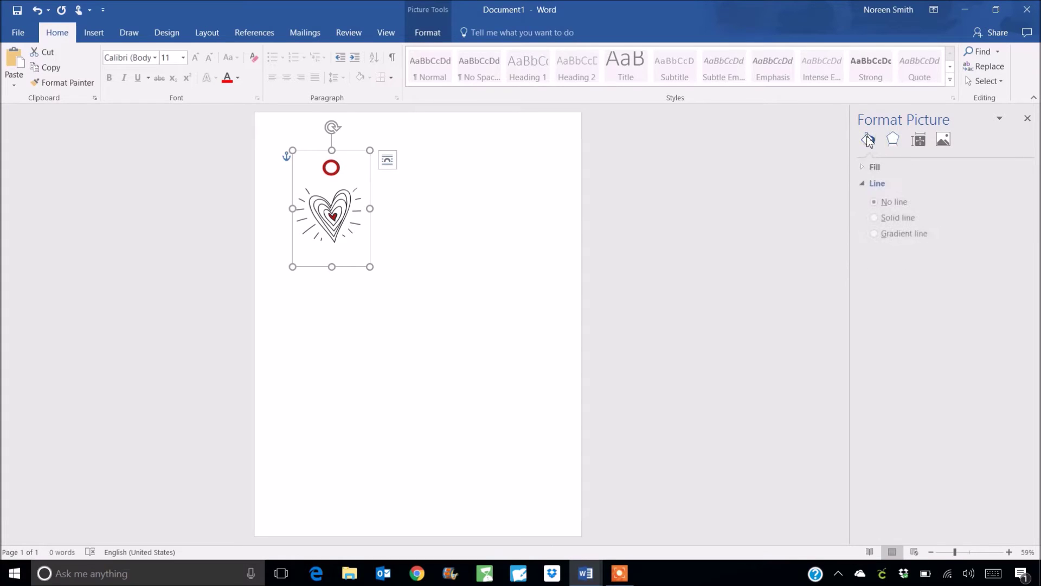
pyautogui.click(876, 217)
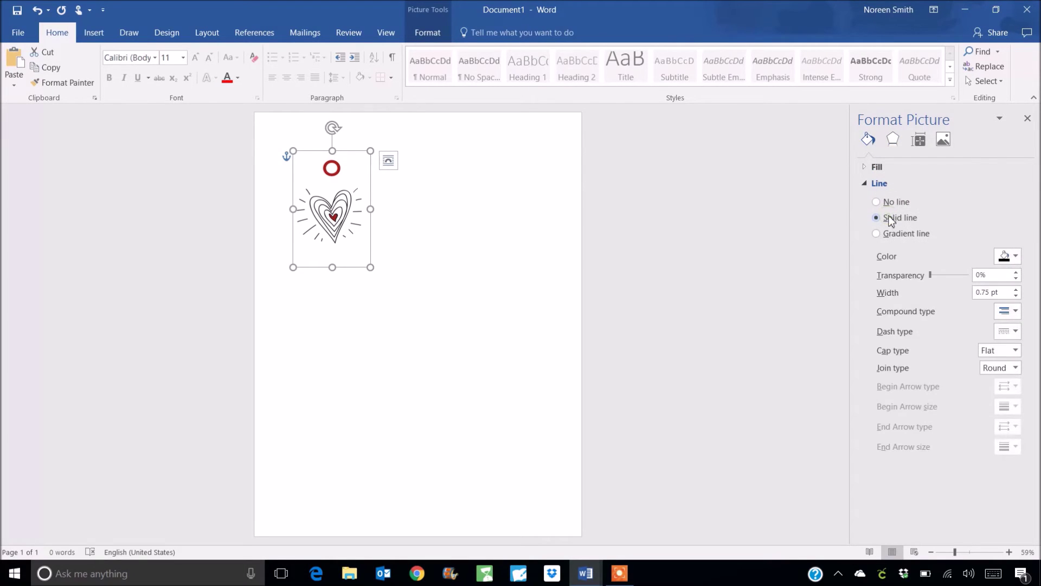
pyautogui.click(1014, 256)
pyautogui.click(948, 286)
pyautogui.click(1017, 290)
pyautogui.click(1016, 290)
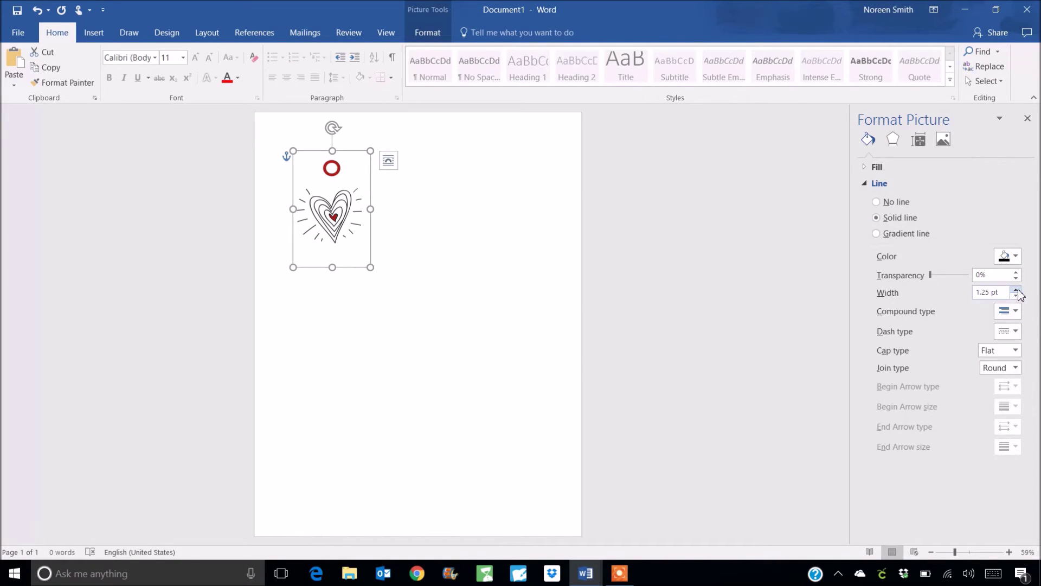
pyautogui.click(792, 265)
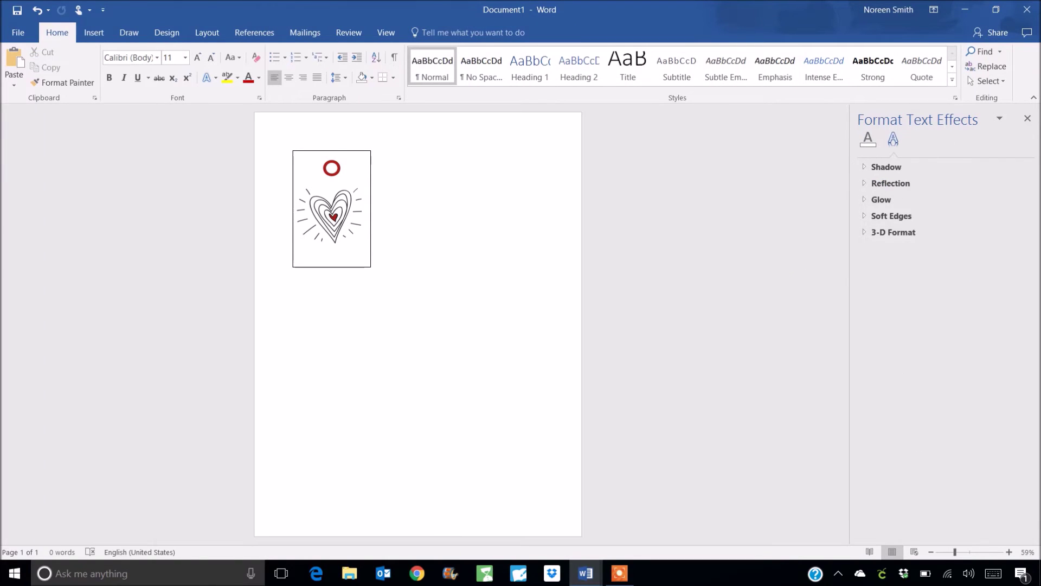
pyautogui.click(1028, 119)
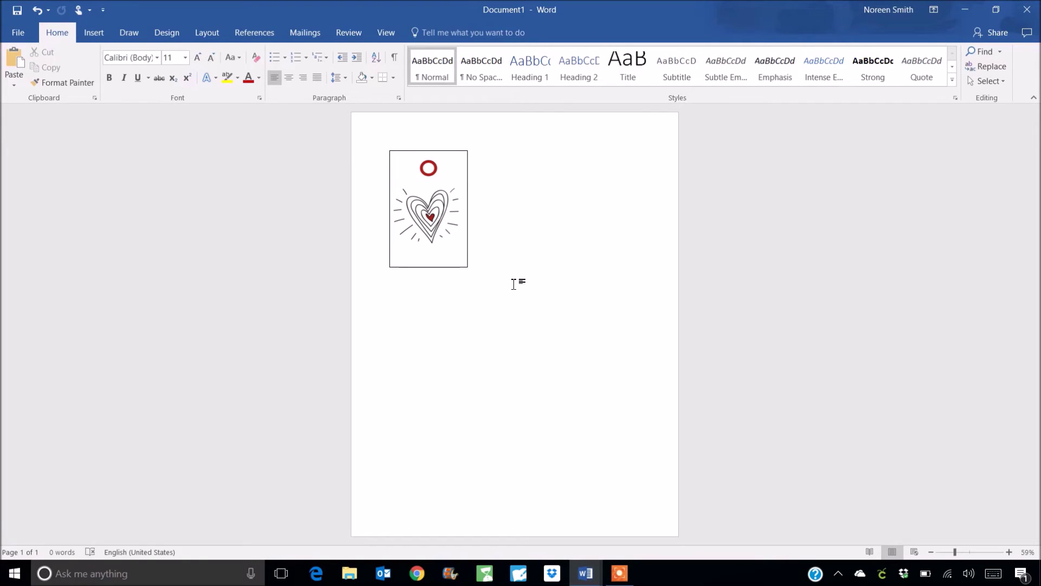
# - Add a Simple Text Box reading 'Happy Valentines' with a second line, and select its text
pyautogui.click(91, 35)
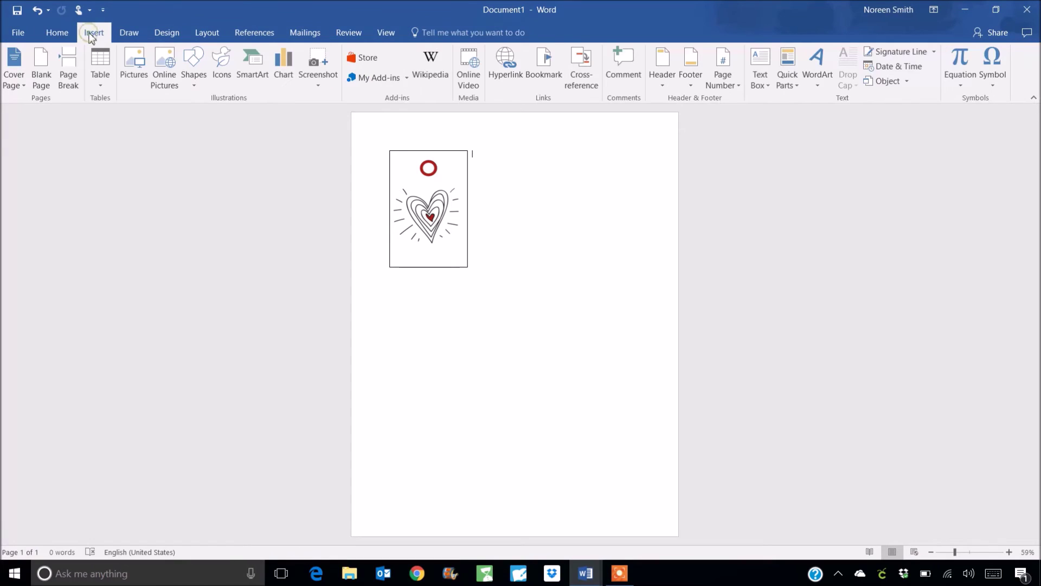
pyautogui.click(766, 86)
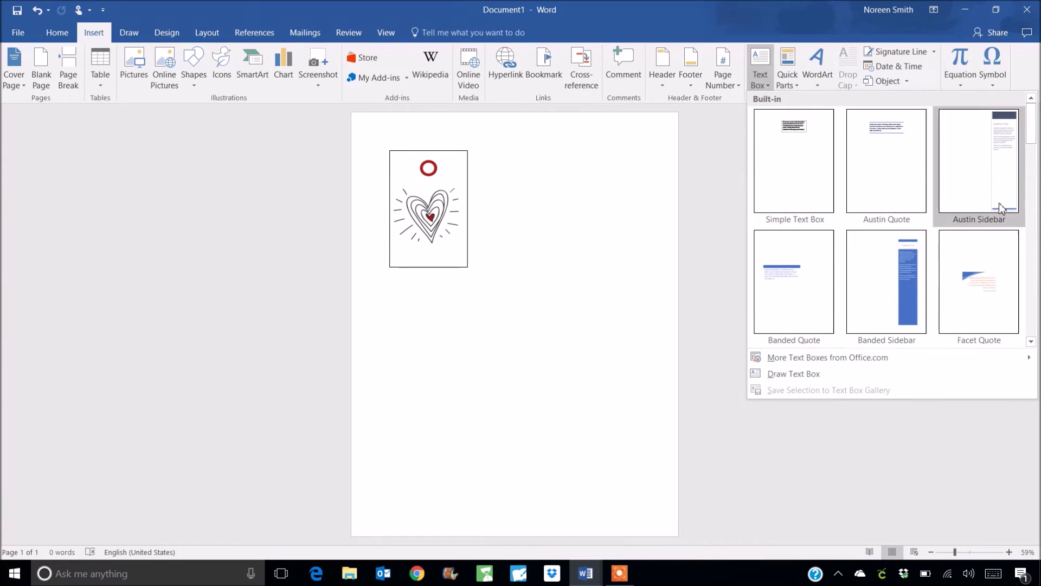
pyautogui.click(802, 150)
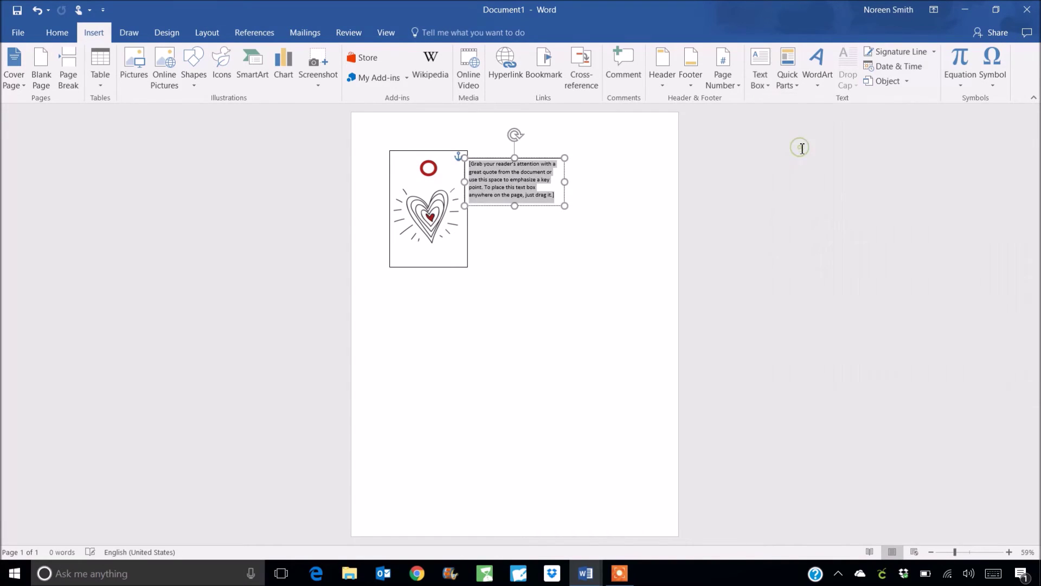
pyautogui.write('Happ')
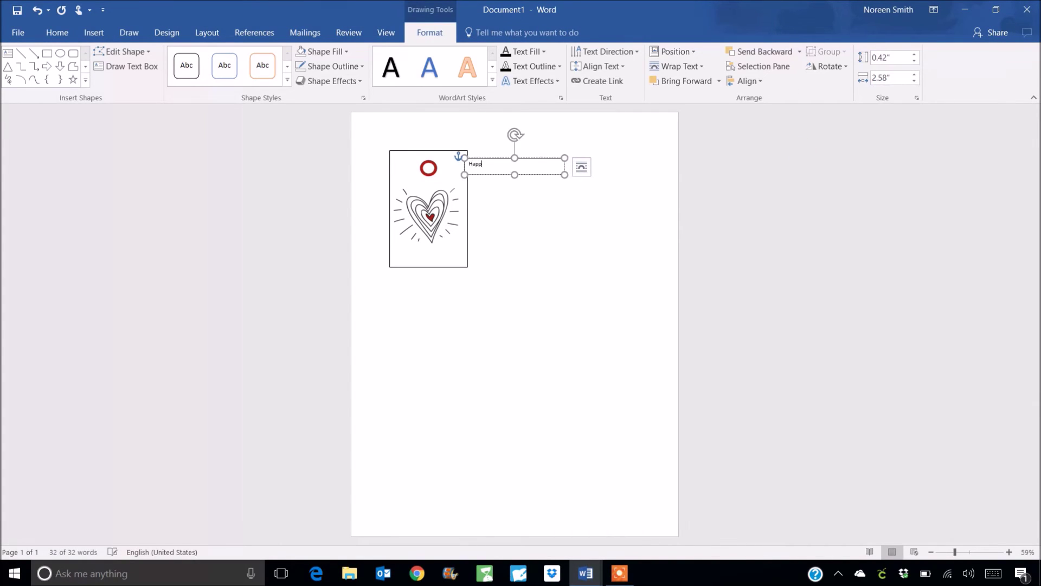
pyautogui.write('y Valentine')
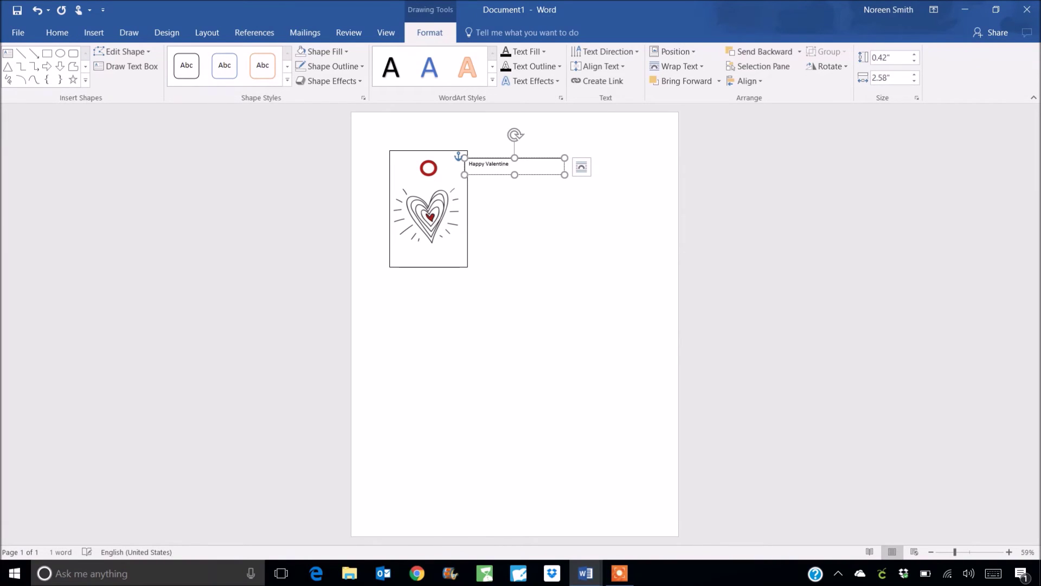
pyautogui.write('s Day')
pyautogui.press('Return')
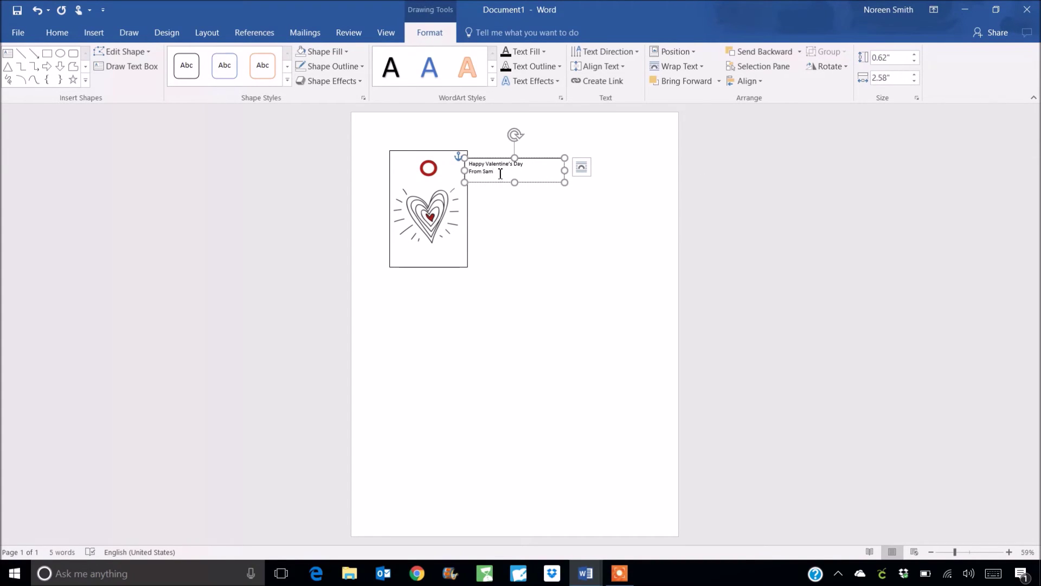
pyautogui.moveTo(500, 173); pyautogui.dragTo(466, 163)
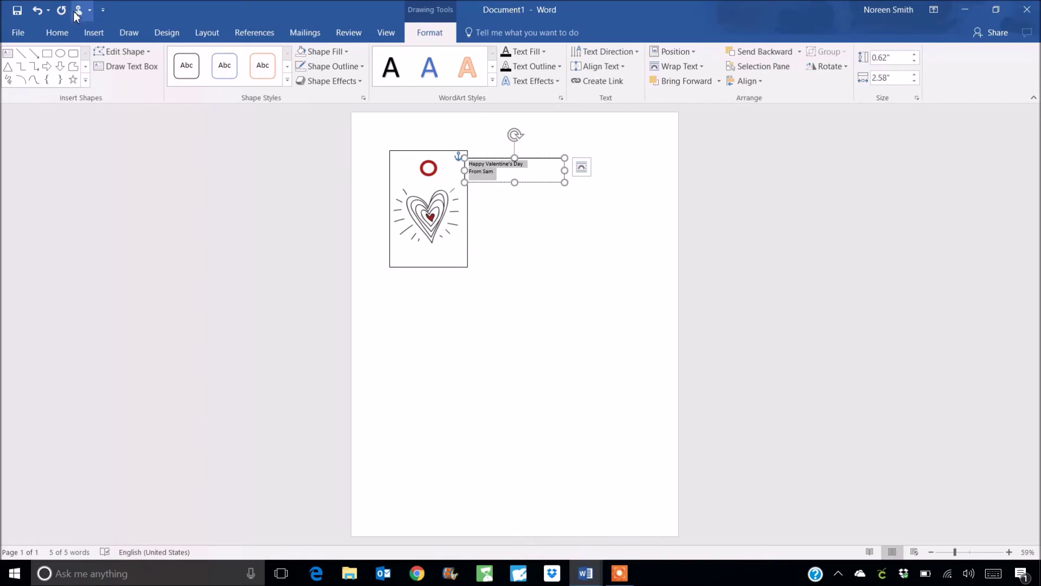
# - Format the greeting as Harrington 12 pt, centred, red and bold
pyautogui.click(63, 33)
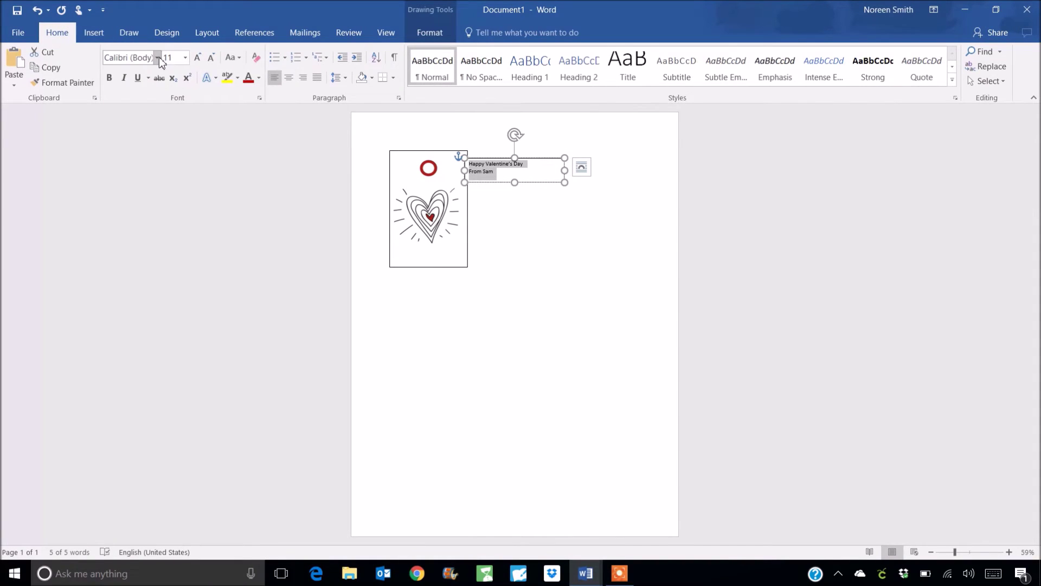
pyautogui.click(158, 58)
pyautogui.moveTo(288, 111); pyautogui.dragTo(299, 261)
pyautogui.click(188, 187)
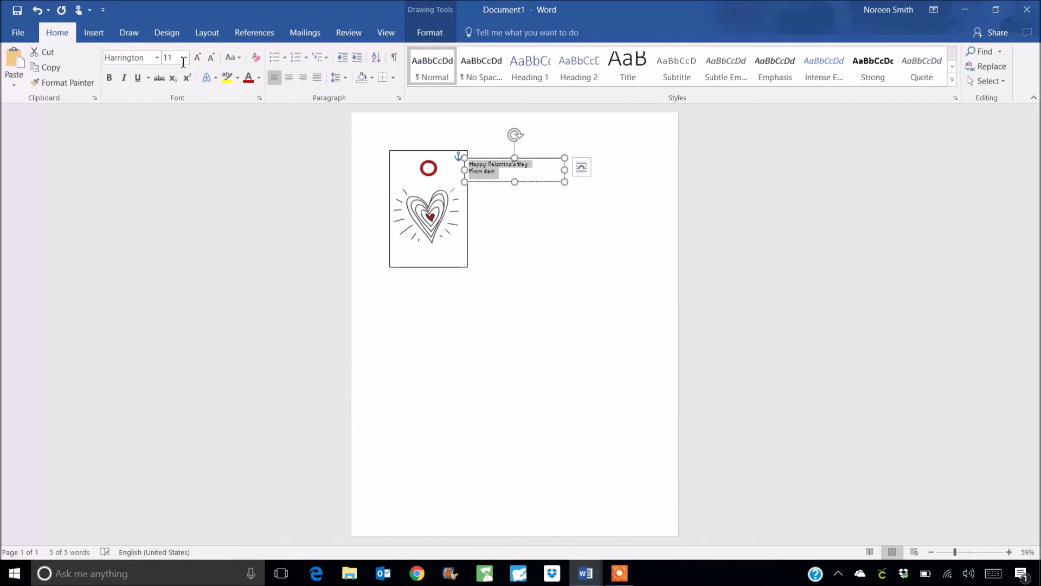
pyautogui.click(185, 58)
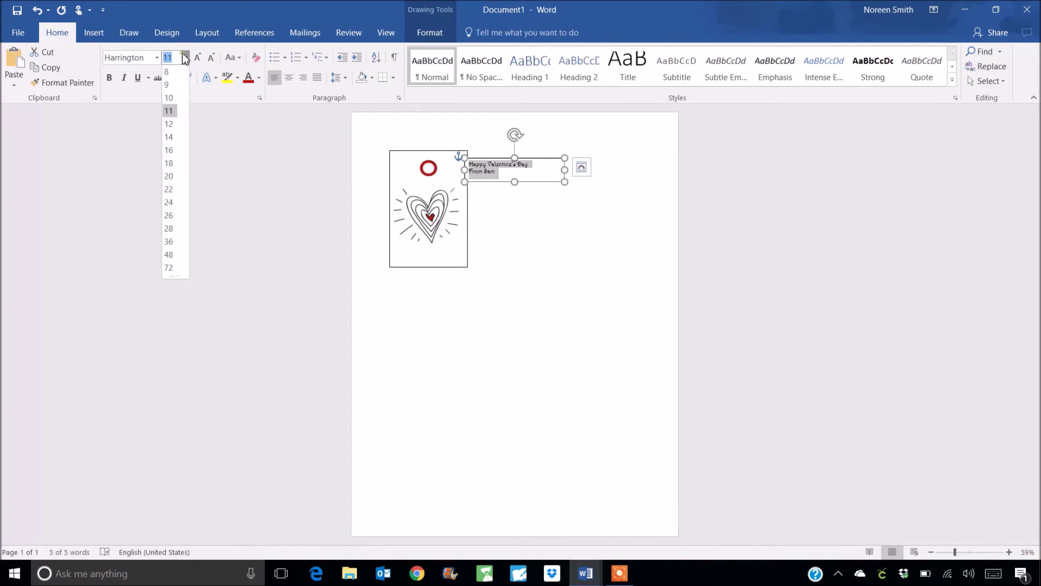
pyautogui.click(171, 126)
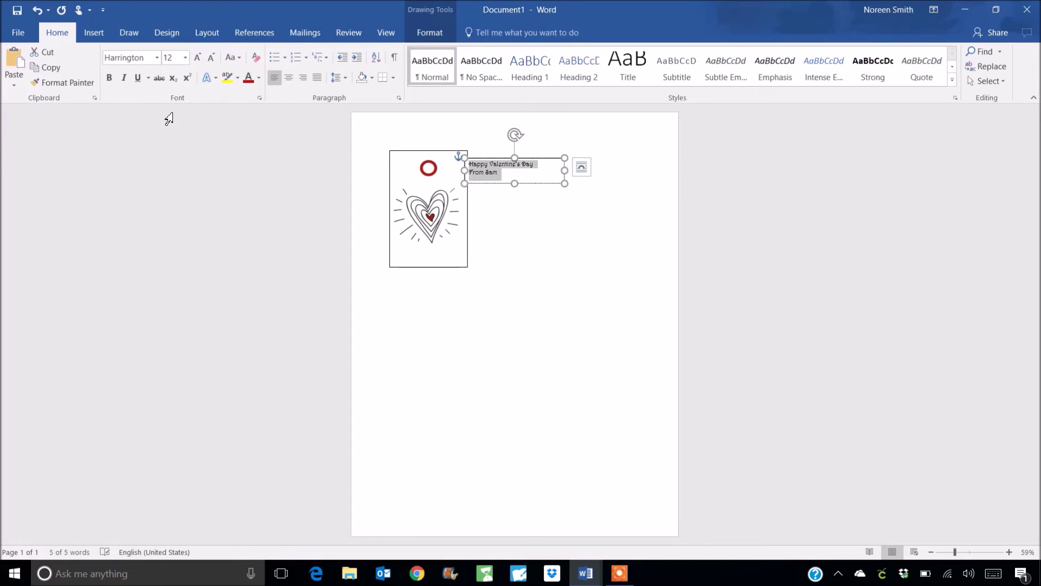
pyautogui.click(288, 80)
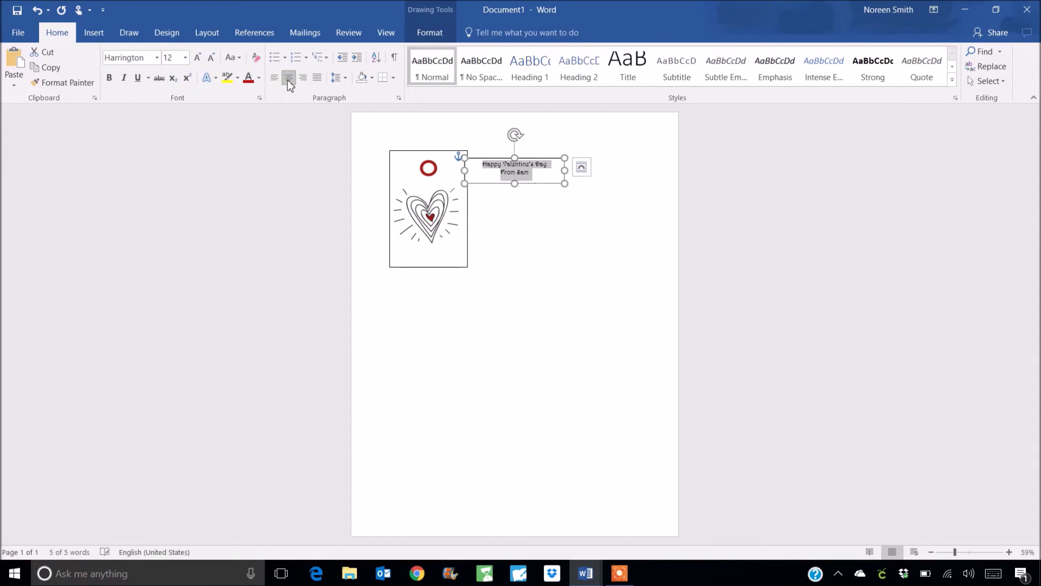
pyautogui.click(248, 77)
pyautogui.click(114, 80)
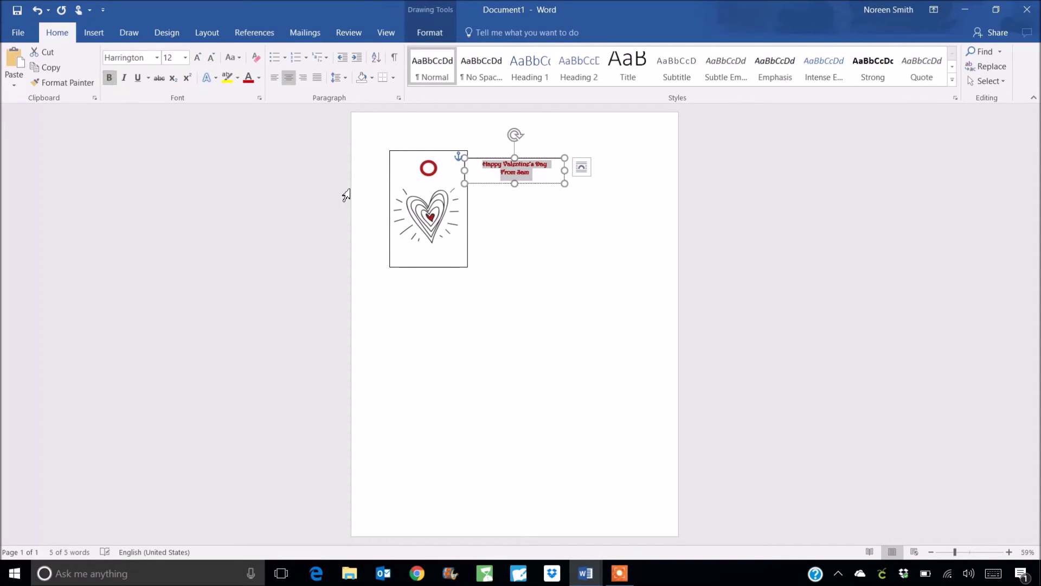
pyautogui.tripleClick(481, 242)
pyautogui.click(623, 239)
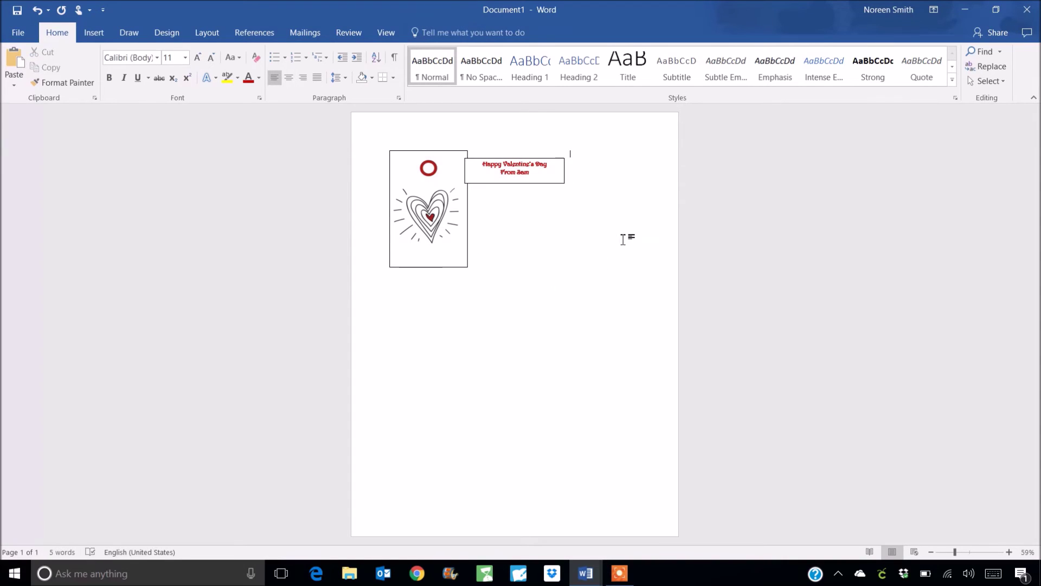
# - Narrow the greeting text box, set it to No Outline, and move it onto the tag below the heart
pyautogui.click(564, 176)
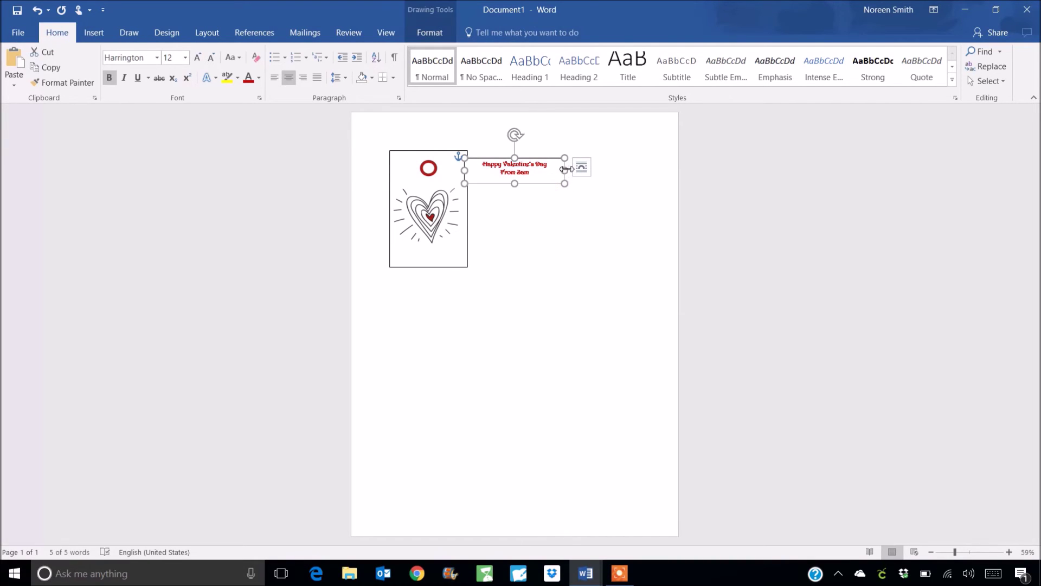
pyautogui.moveTo(565, 170); pyautogui.dragTo(508, 181)
pyautogui.rightClick(535, 183)
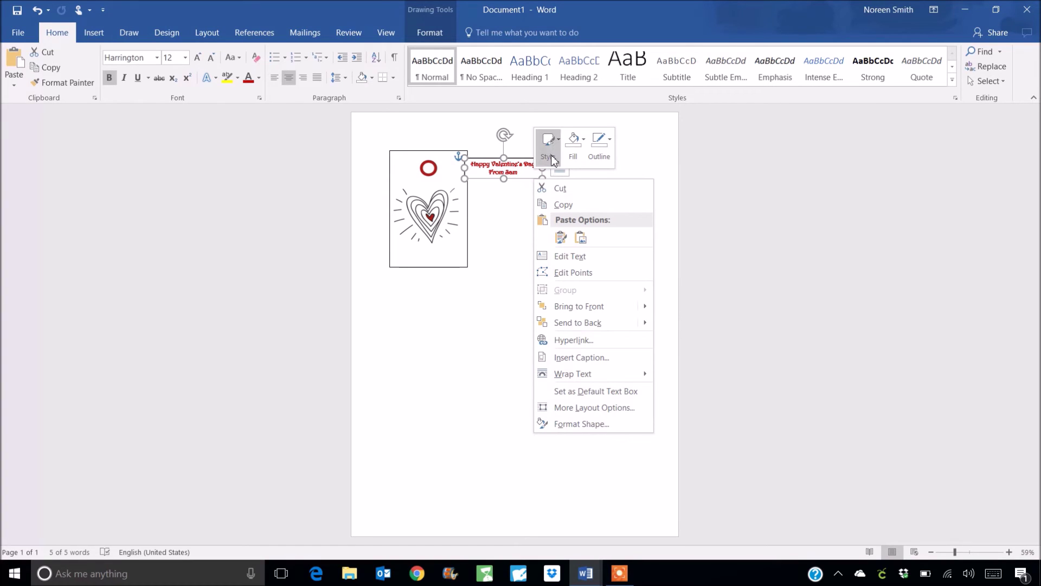
pyautogui.click(600, 153)
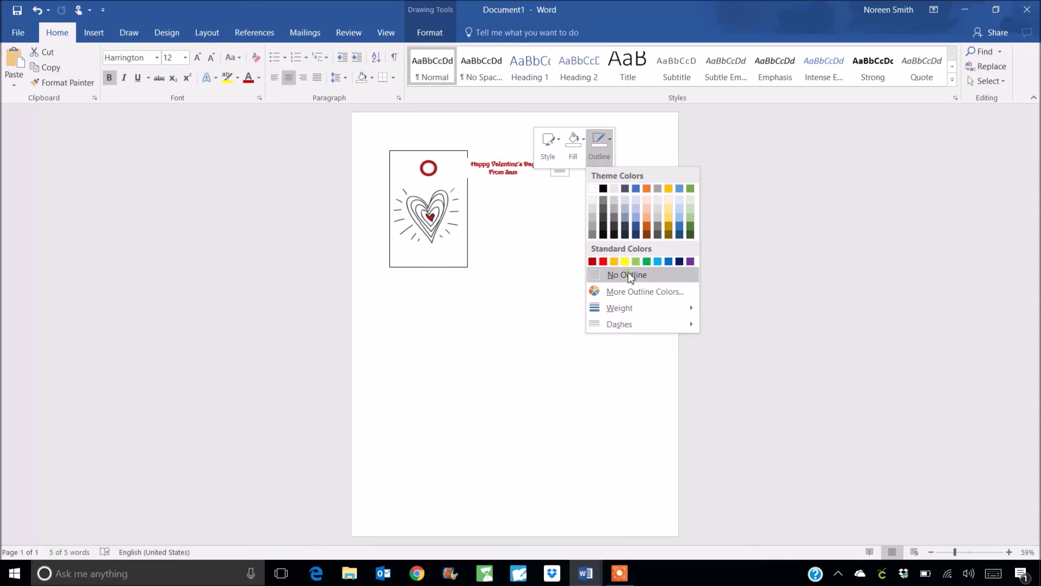
pyautogui.click(628, 275)
pyautogui.click(526, 195)
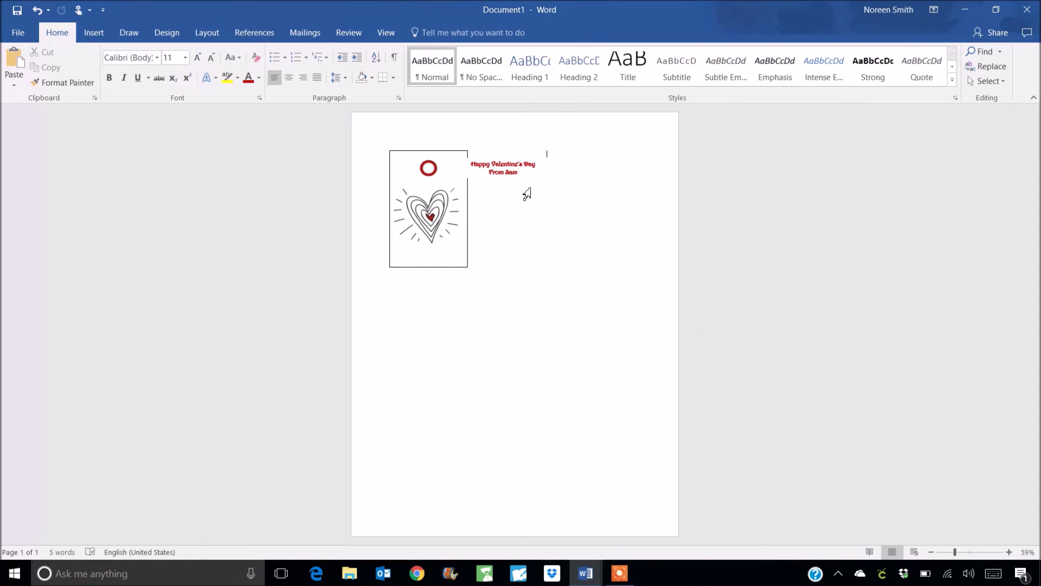
pyautogui.click(512, 168)
pyautogui.moveTo(519, 183); pyautogui.dragTo(466, 255)
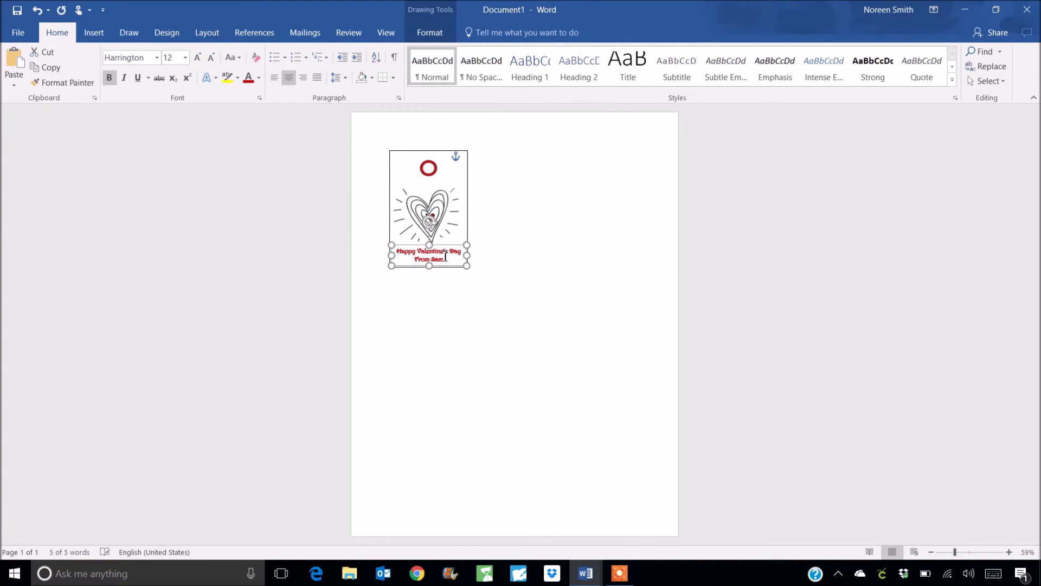
# - Deselect the greeting text box, leaving it across the bottom of the tag
pyautogui.click(537, 262)
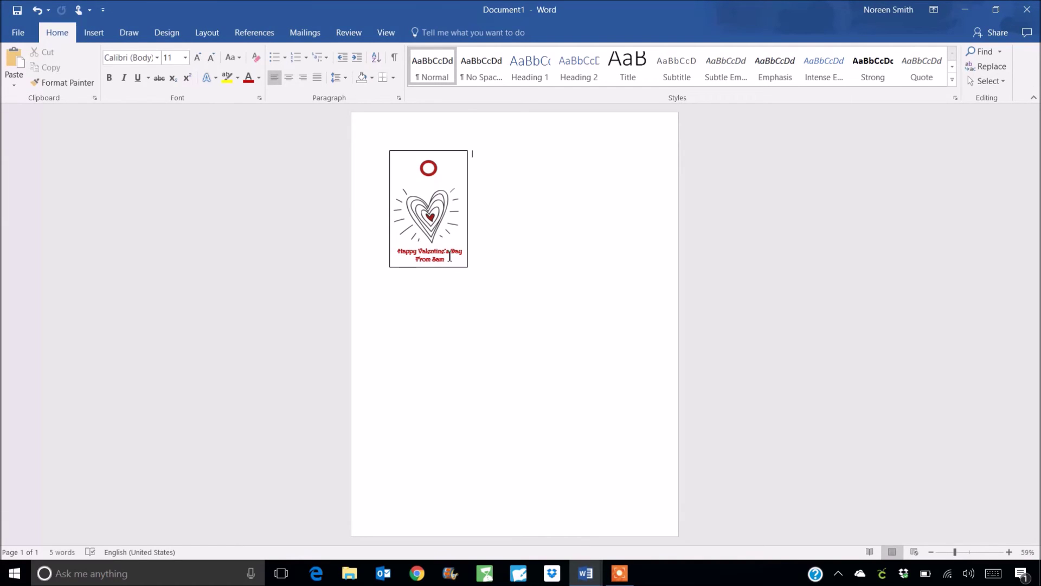
# - Group the heart picture with its greeting text box and drag the group toward the page centre
pyautogui.click(440, 211)
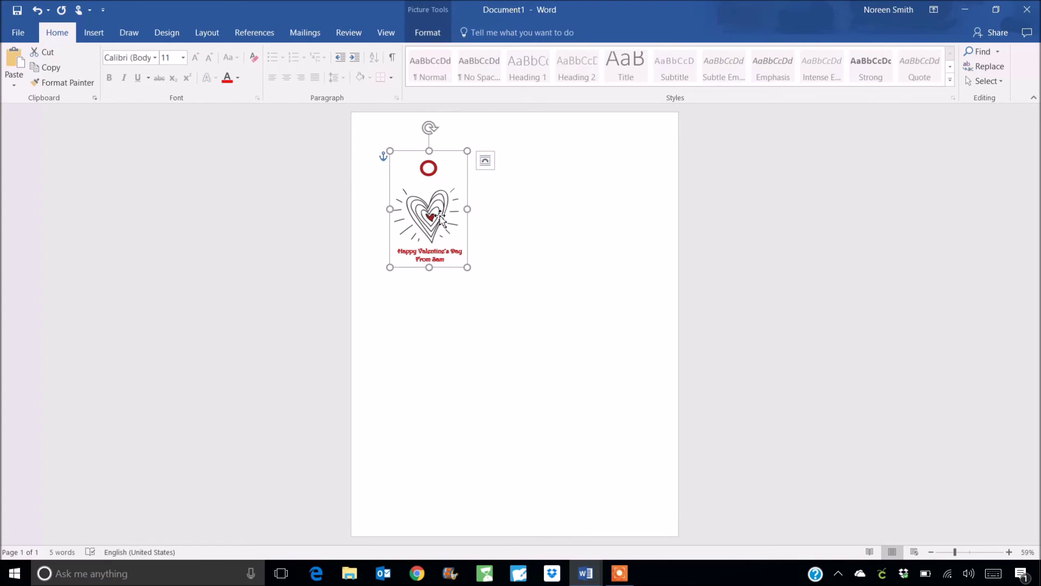
pyautogui.click(442, 258)
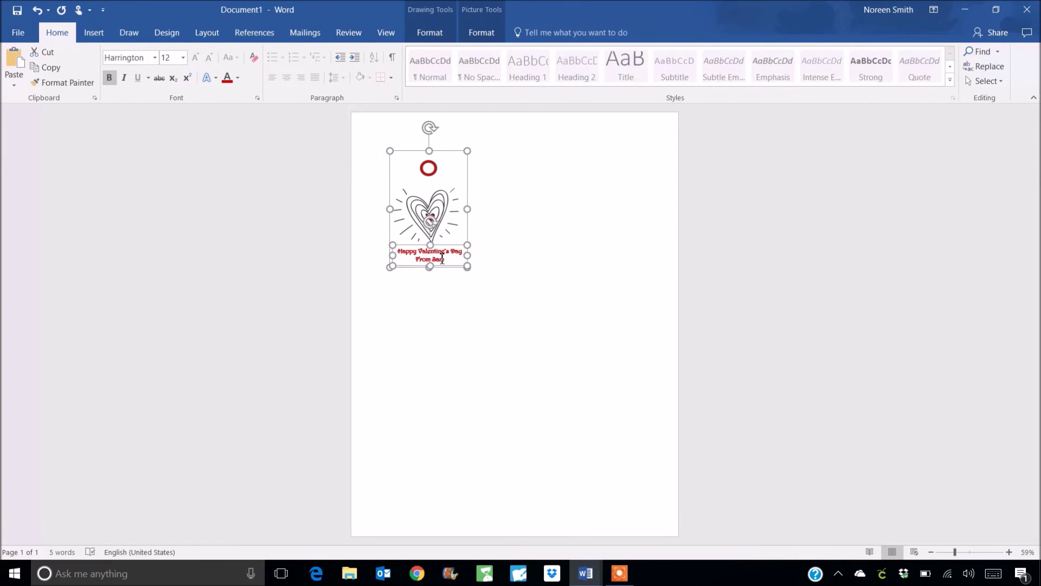
pyautogui.rightClick(430, 218)
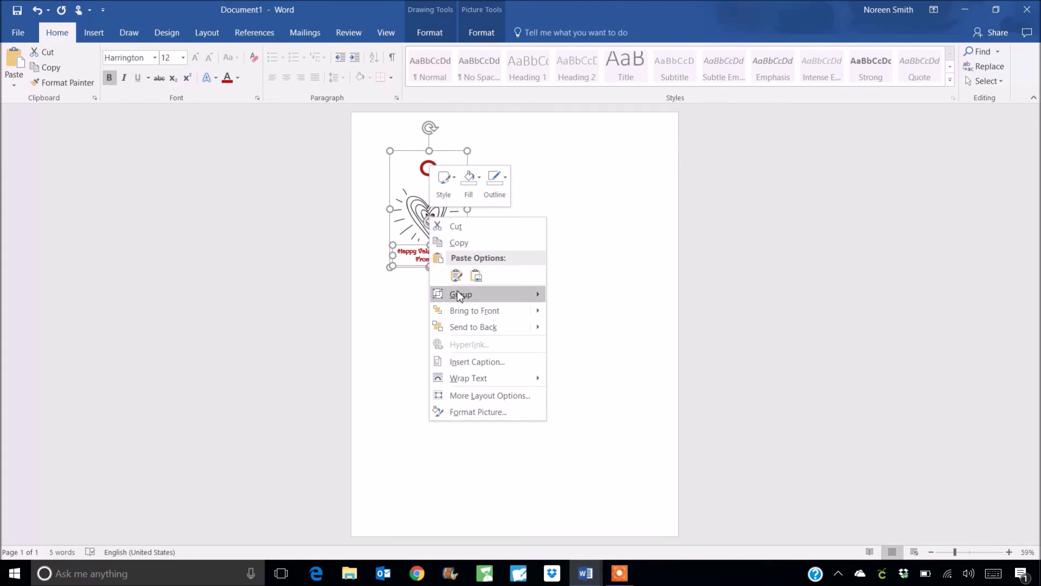
pyautogui.moveTo(458, 294)
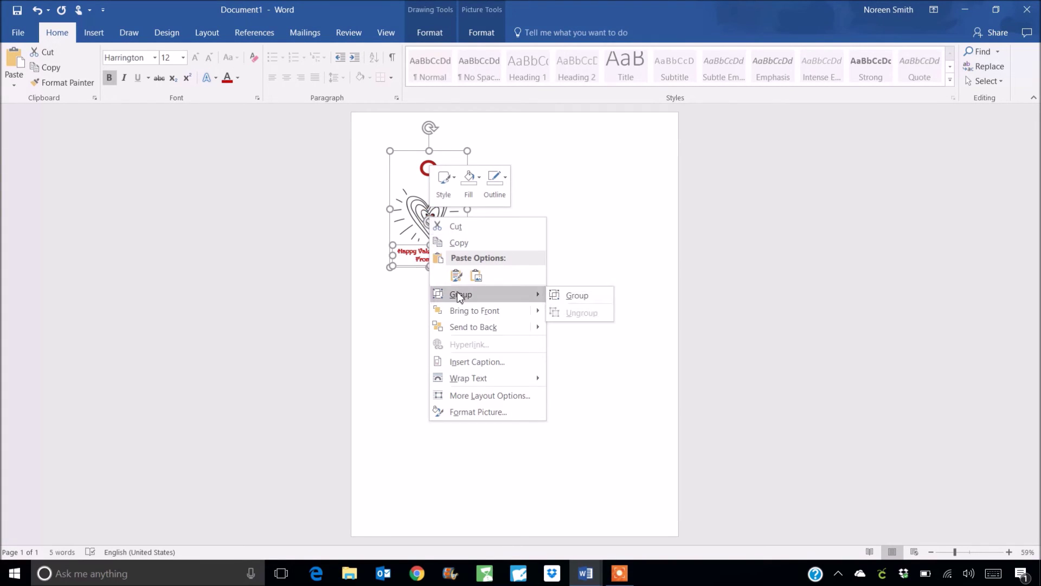
pyautogui.click(576, 297)
pyautogui.click(566, 284)
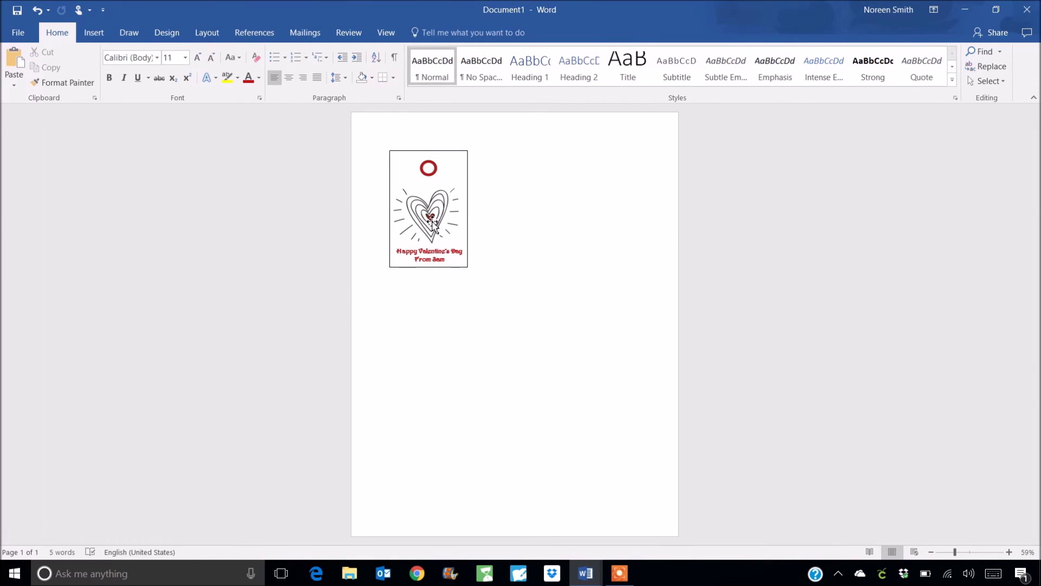
pyautogui.moveTo(432, 222)
pyautogui.mouseDown()
pyautogui.moveTo(553, 239)
pyautogui.moveTo(442, 295)
pyautogui.moveTo(532, 284)
pyautogui.mouseUp()
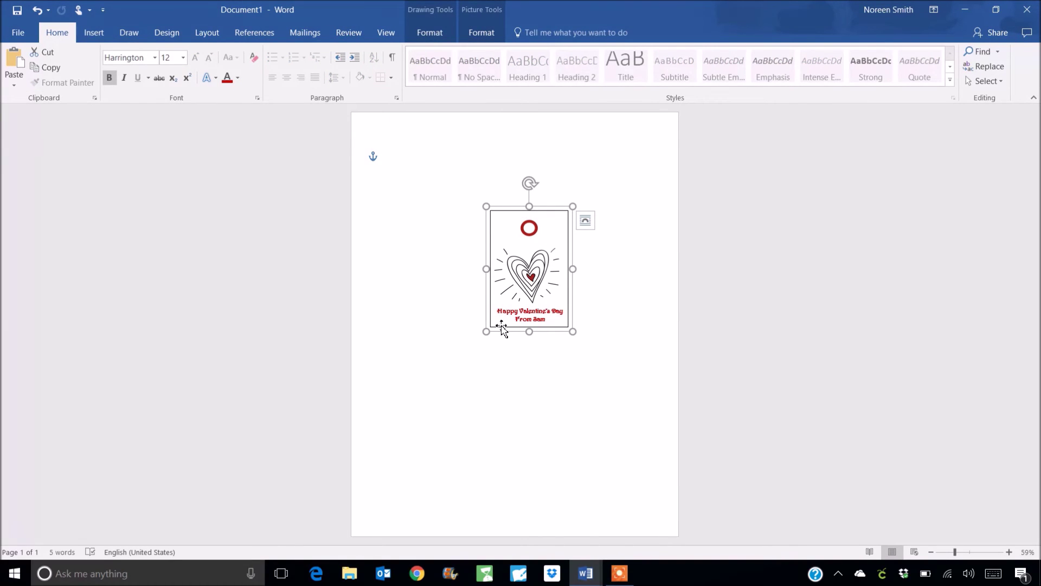
# - Move the tag back to the top-left, copy it, and place a pasted copy beside it
pyautogui.moveTo(528, 281); pyautogui.dragTo(429, 226)
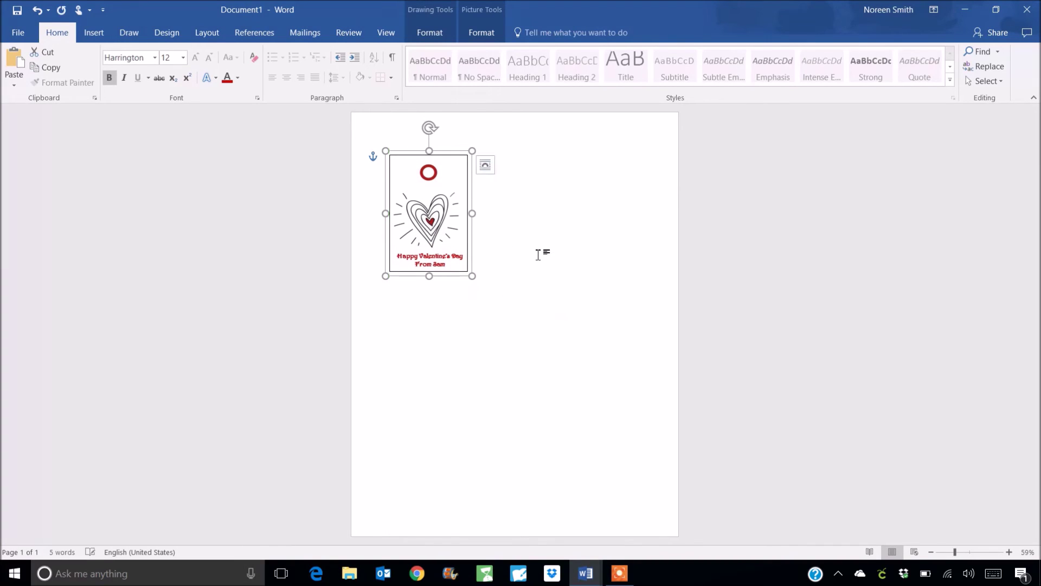
pyautogui.click(538, 254)
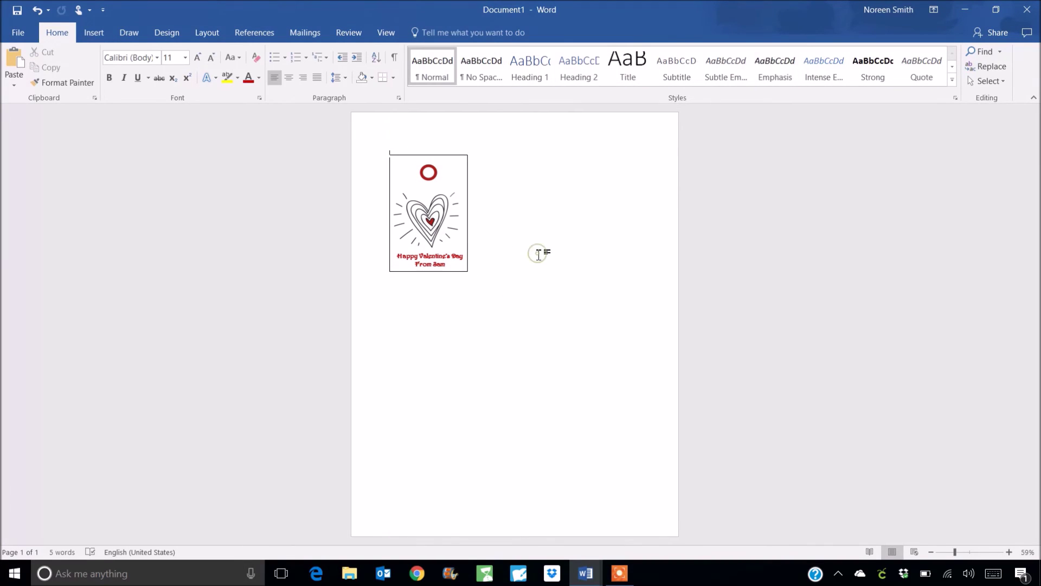
pyautogui.rightClick(413, 213)
pyautogui.click(443, 237)
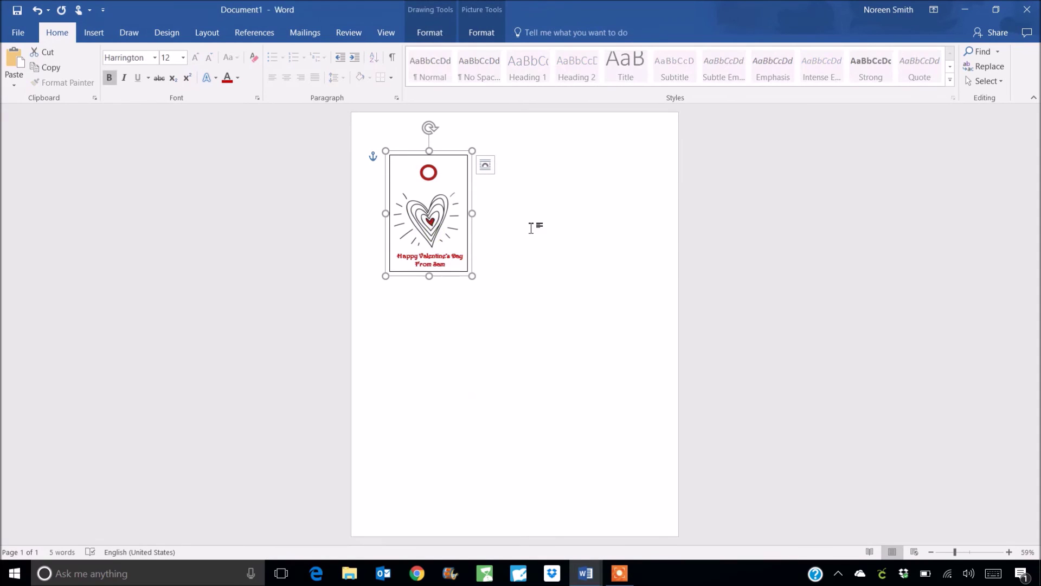
pyautogui.rightClick(522, 225)
pyautogui.click(548, 280)
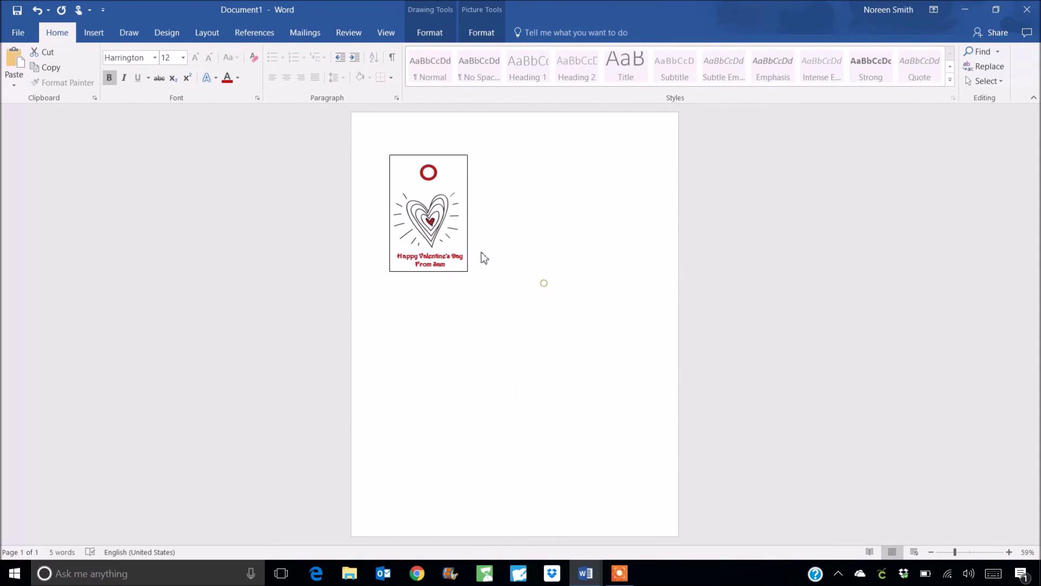
pyautogui.moveTo(417, 213); pyautogui.dragTo(514, 209)
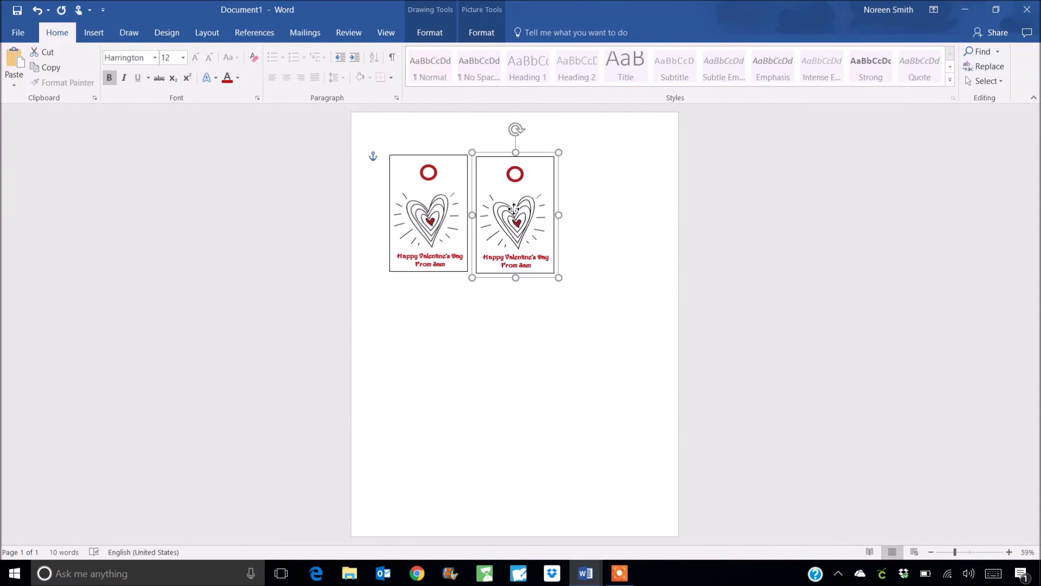
# - Paste a third heart tag and place it to the right of the second
pyautogui.rightClick(498, 321)
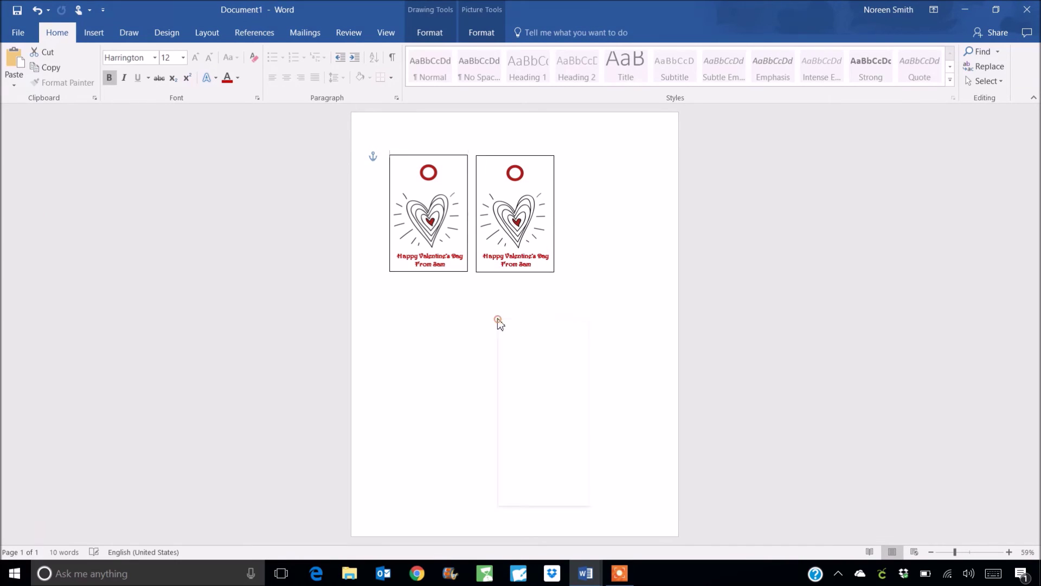
pyautogui.click(526, 373)
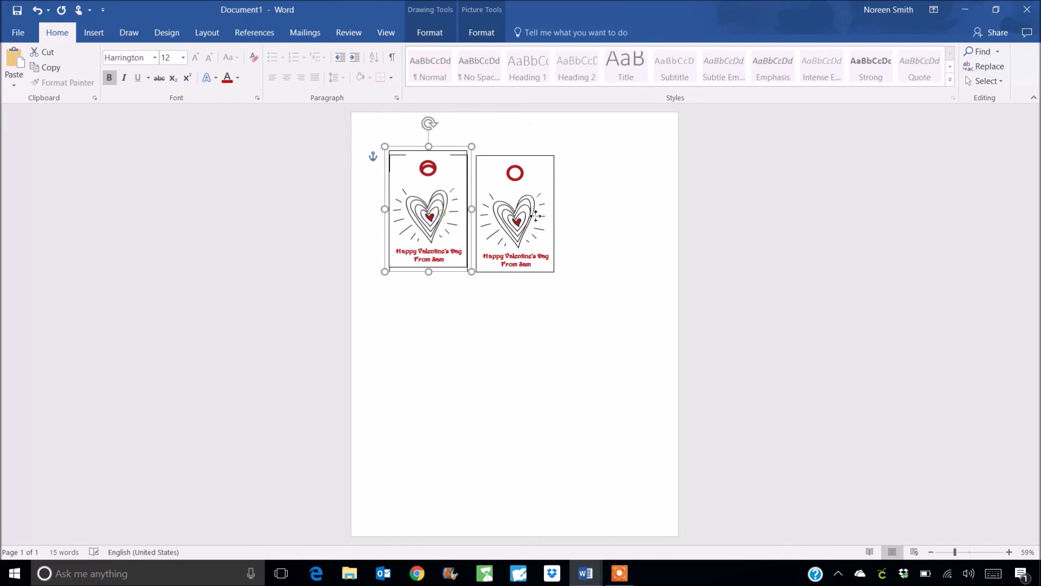
pyautogui.moveTo(455, 221); pyautogui.dragTo(610, 218)
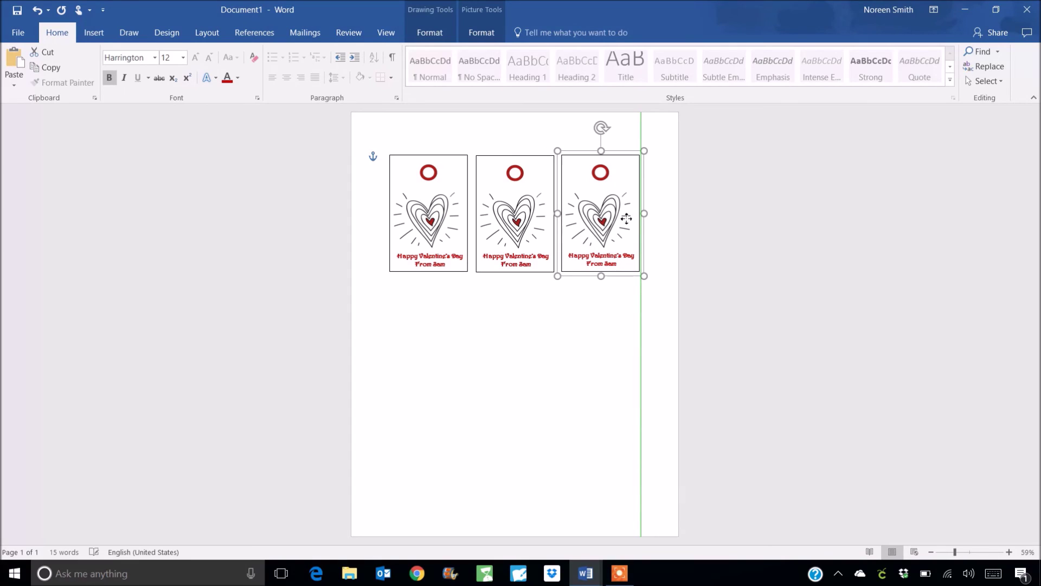
pyautogui.click(537, 320)
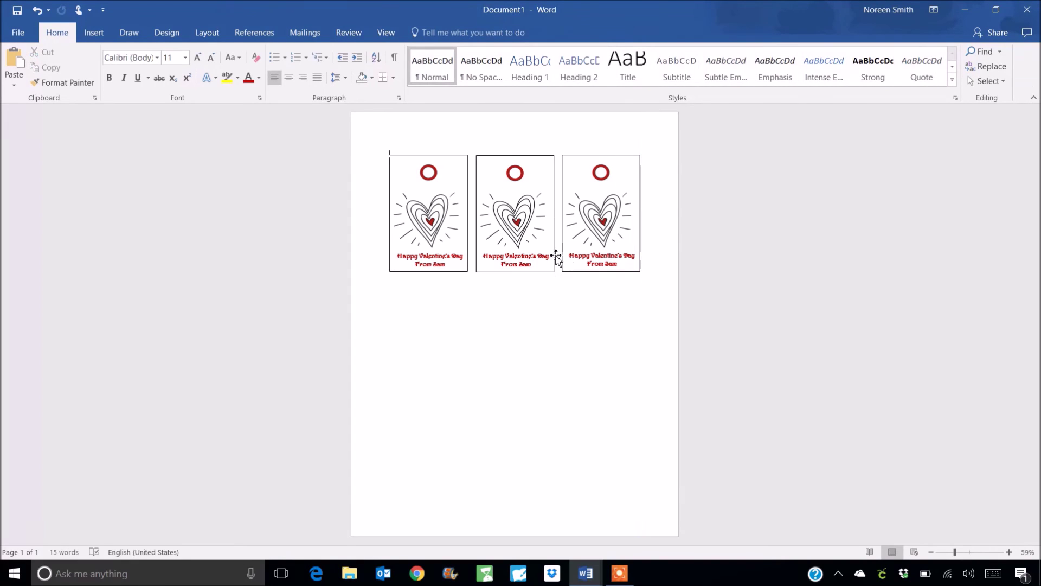
# - Fine-tune the third tag's position so it lines up with the other two
pyautogui.click(601, 258)
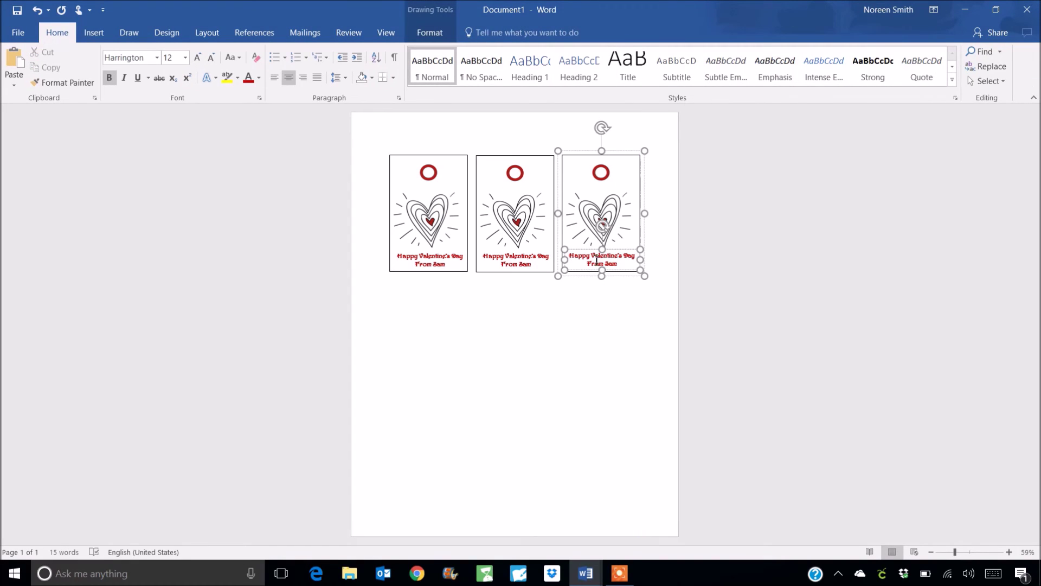
pyautogui.click(585, 308)
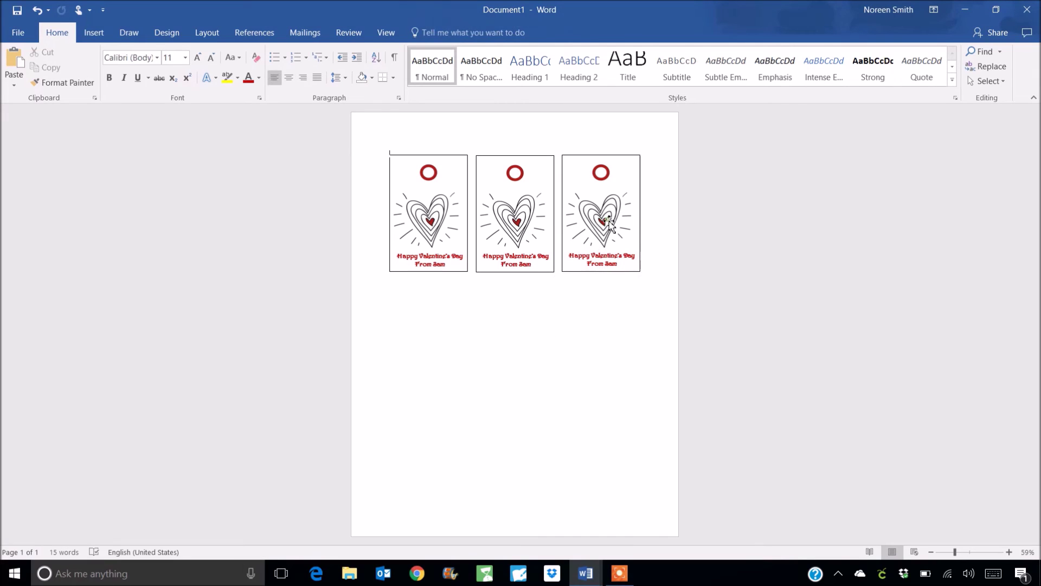
pyautogui.click(605, 260)
pyautogui.click(593, 311)
pyautogui.click(604, 258)
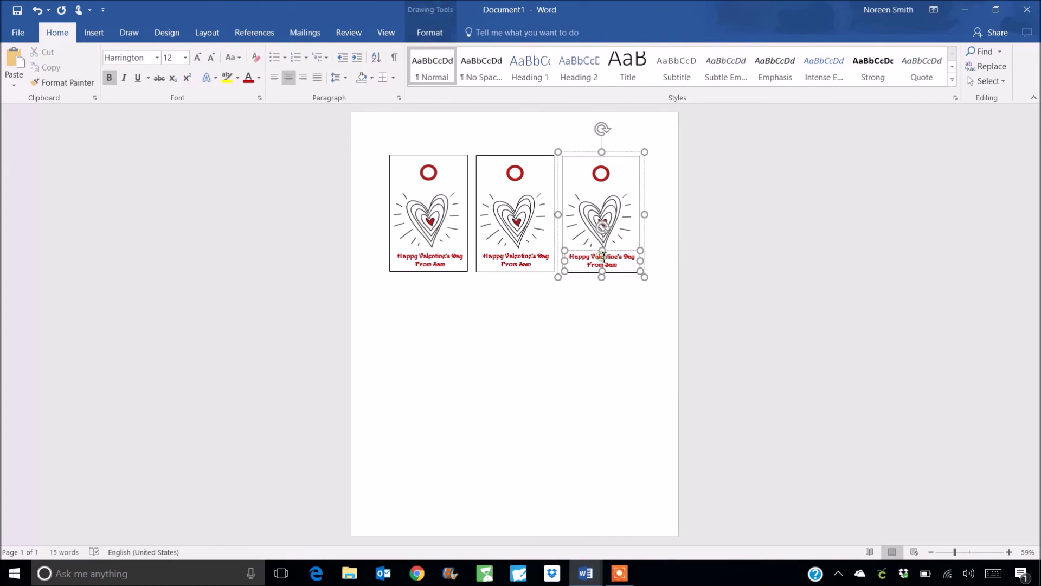
pyautogui.click(596, 308)
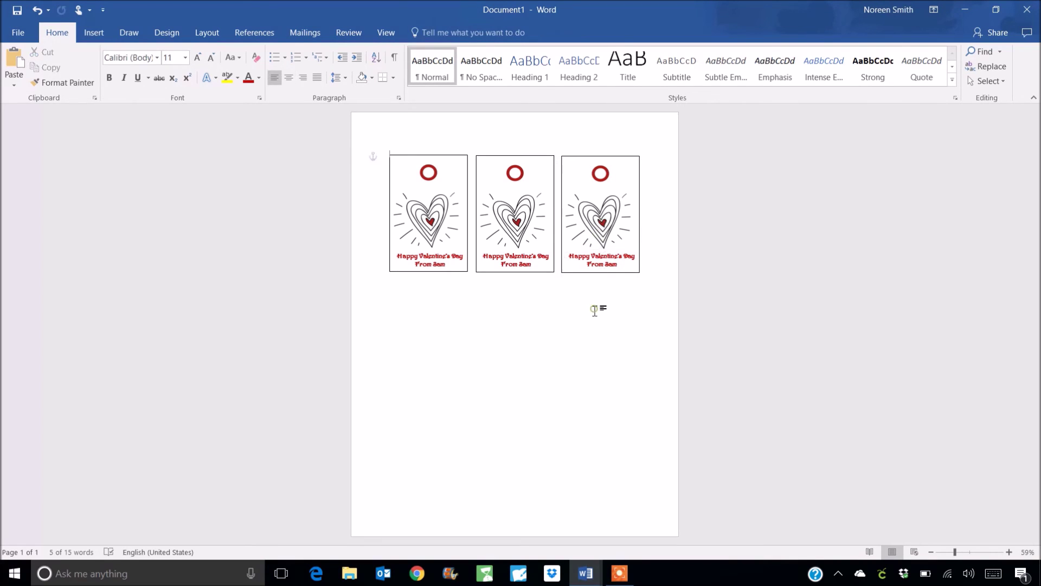
pyautogui.moveTo(611, 213)
pyautogui.mouseDown()
pyautogui.moveTo(630, 273)
pyautogui.moveTo(621, 194)
pyautogui.moveTo(611, 211)
pyautogui.mouseUp()
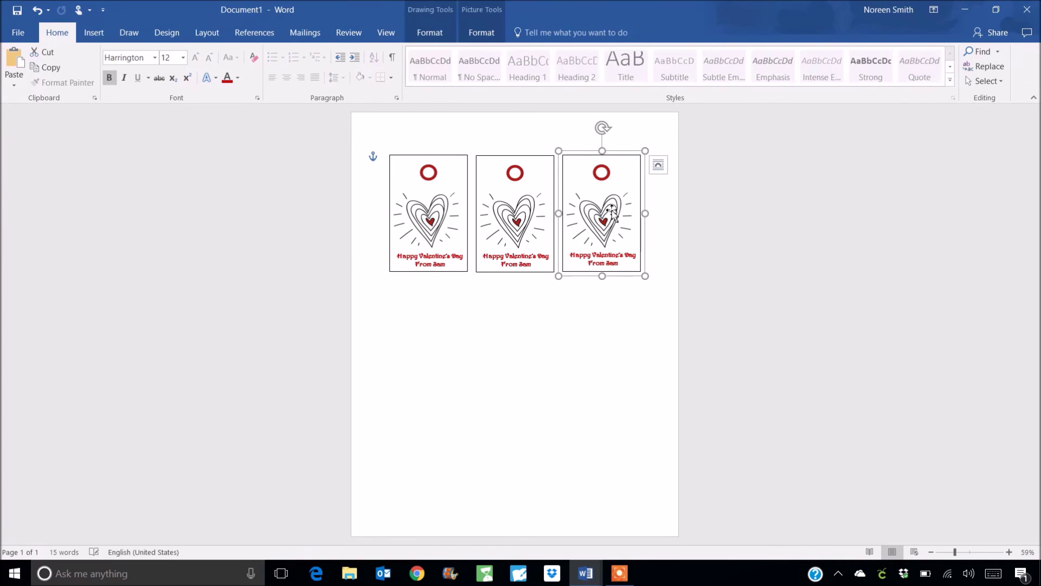
pyautogui.click(584, 330)
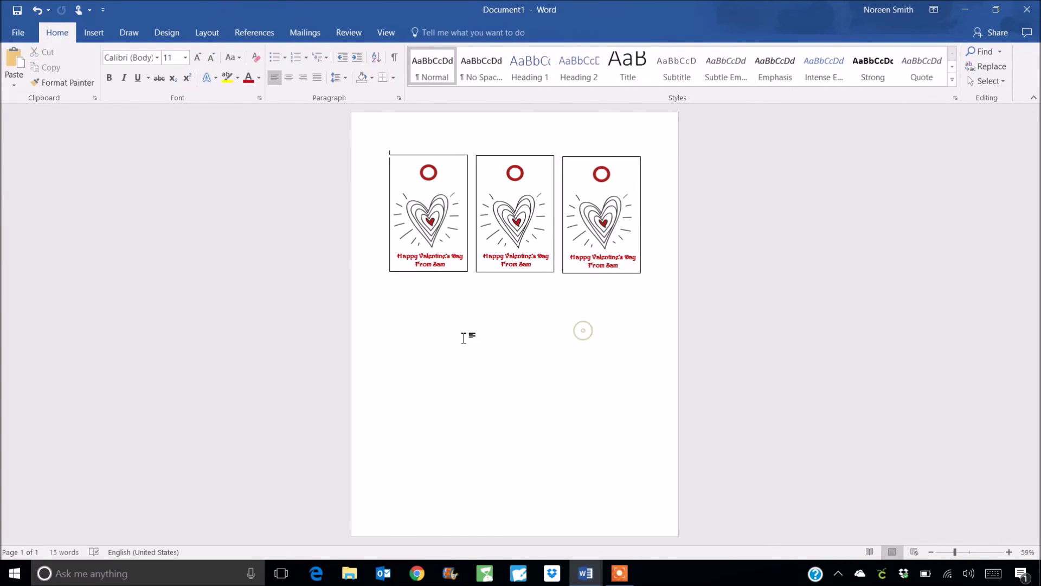
pyautogui.rightClick(460, 331)
pyautogui.click(594, 195)
pyautogui.moveTo(594, 229); pyautogui.dragTo(594, 228)
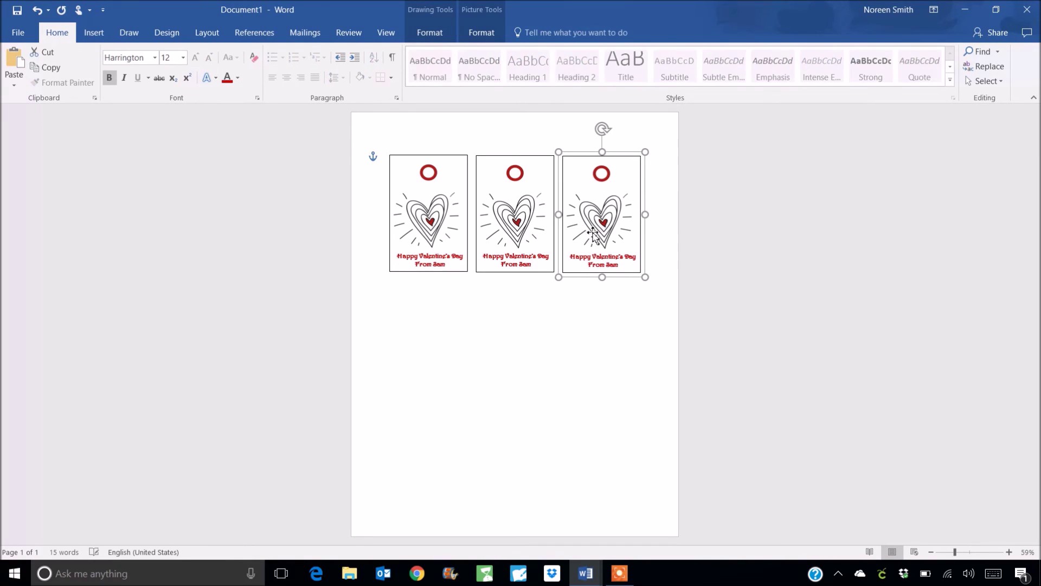
pyautogui.click(576, 330)
# - Paste three heart tag copies and line them up as a second row under the first
pyautogui.rightClick(535, 337)
pyautogui.click(558, 390)
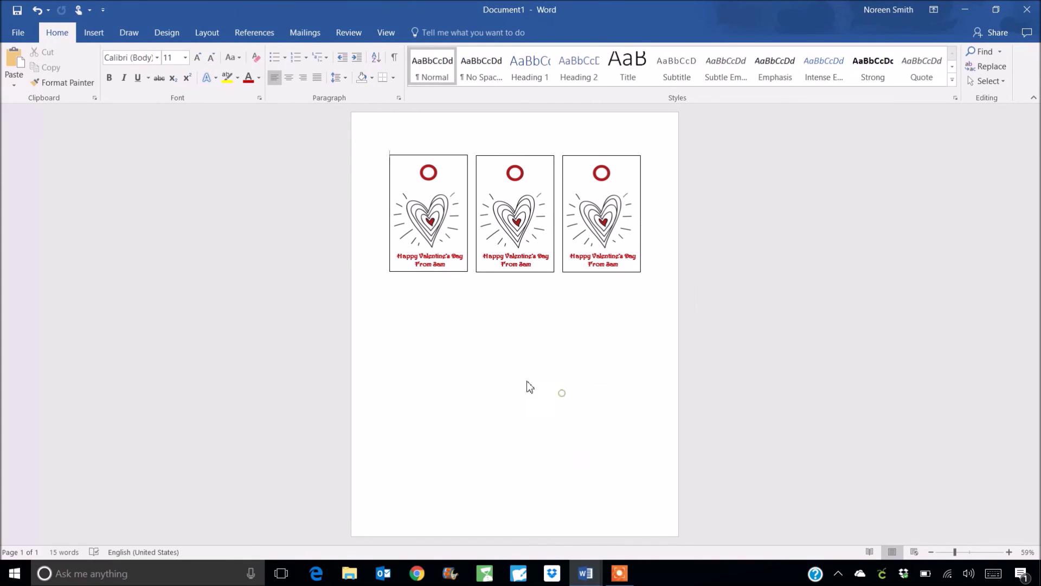
pyautogui.moveTo(433, 244); pyautogui.dragTo(428, 349)
pyautogui.click(527, 341)
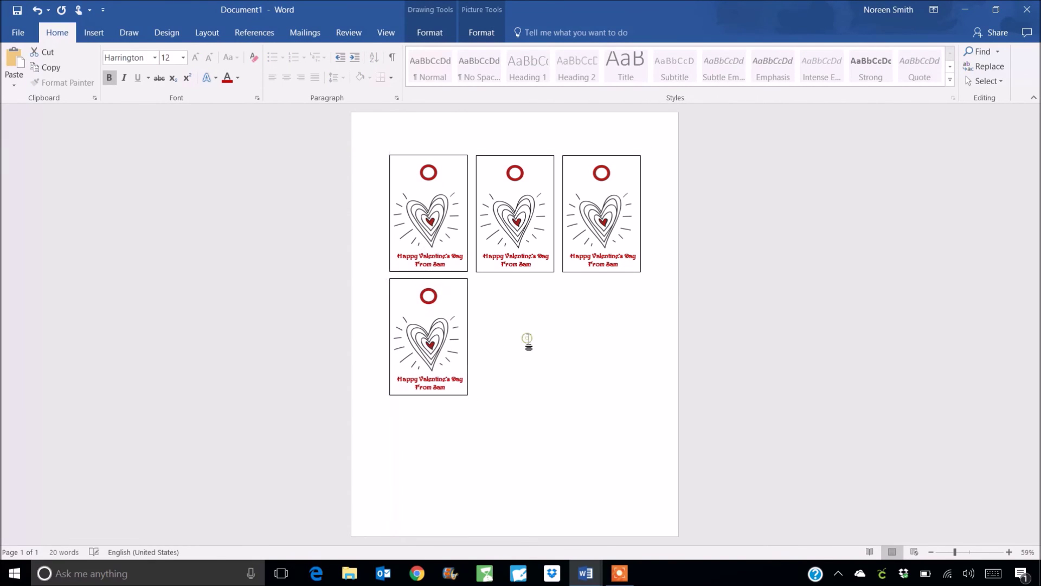
pyautogui.rightClick(520, 324)
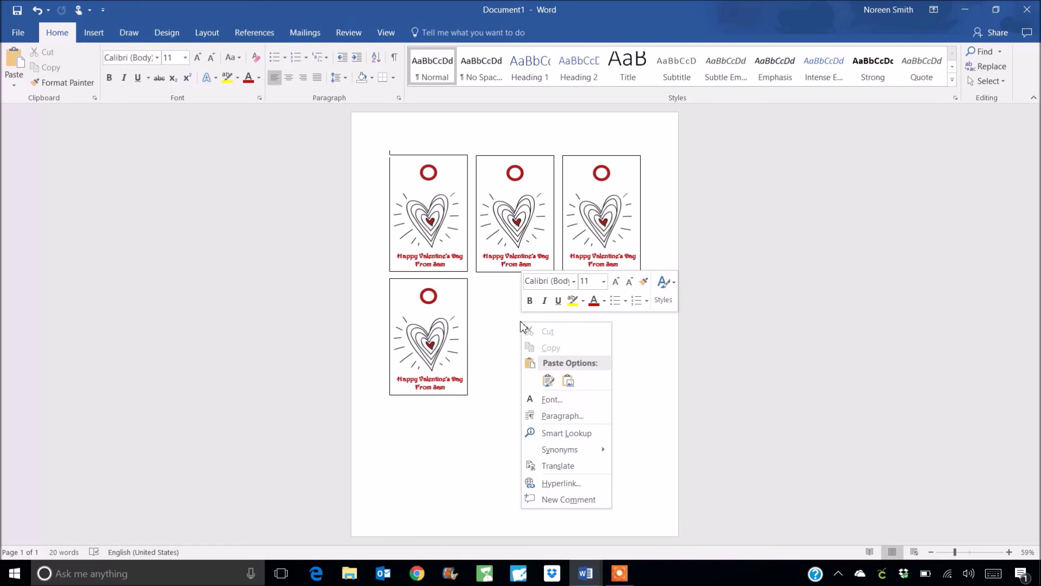
pyautogui.click(549, 382)
pyautogui.moveTo(434, 260); pyautogui.dragTo(521, 365)
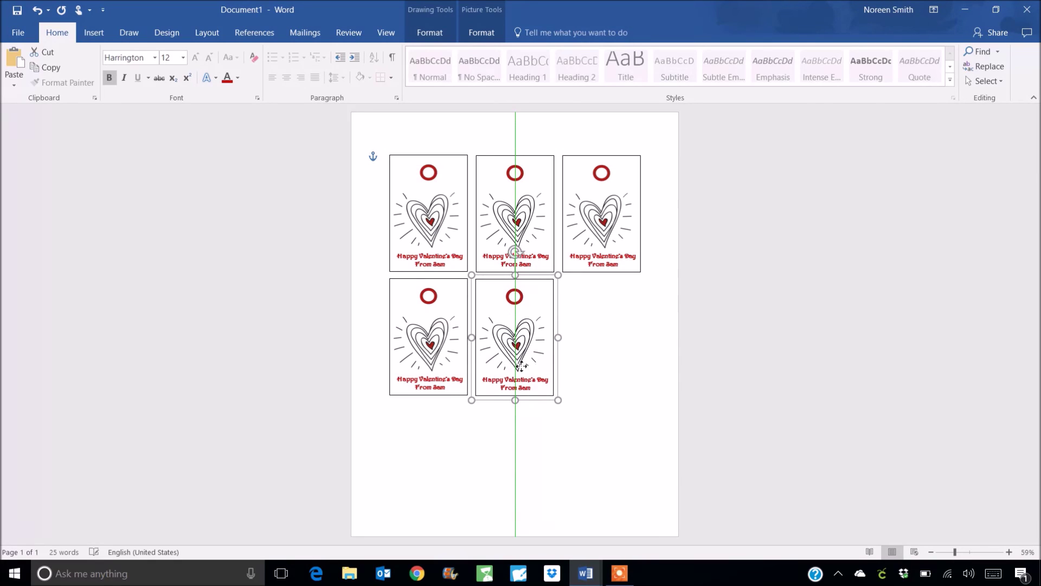
pyautogui.rightClick(595, 366)
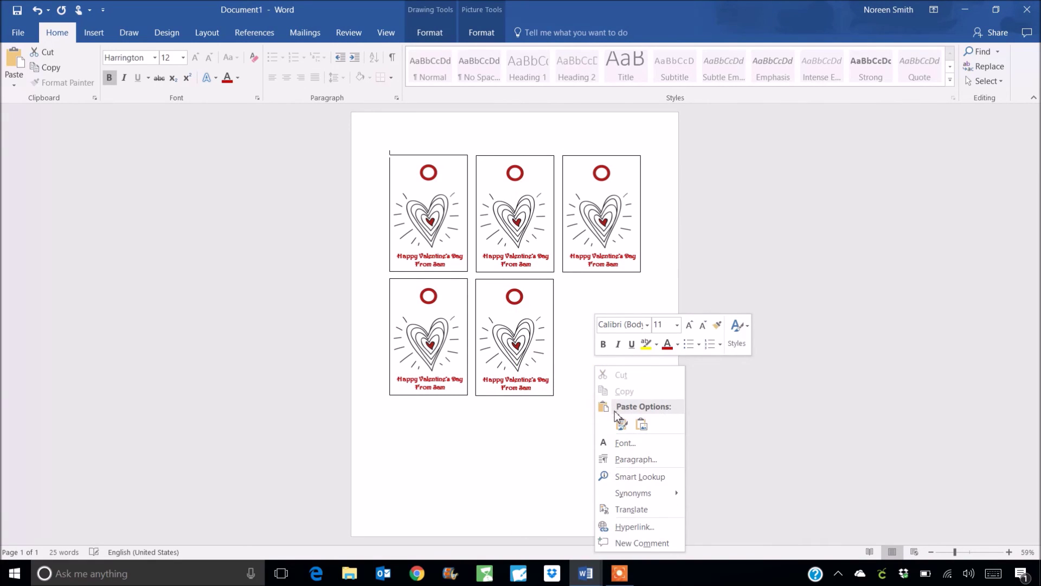
pyautogui.click(621, 424)
pyautogui.moveTo(436, 243); pyautogui.dragTo(614, 355)
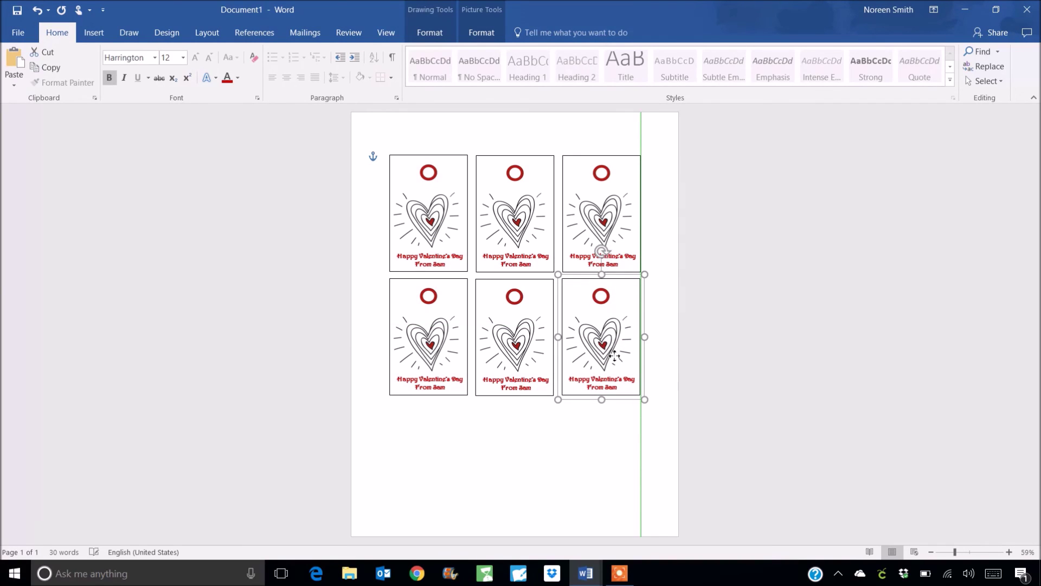
pyautogui.click(617, 426)
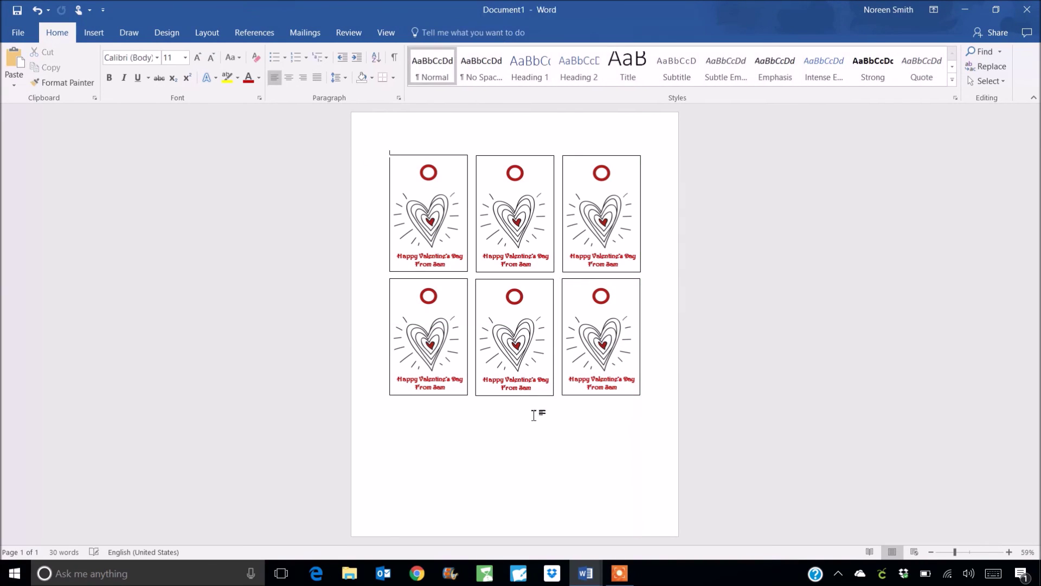
# - Paste three more heart tag copies into the bottom-left, bottom-middle and bottom-right slots
pyautogui.rightClick(496, 425)
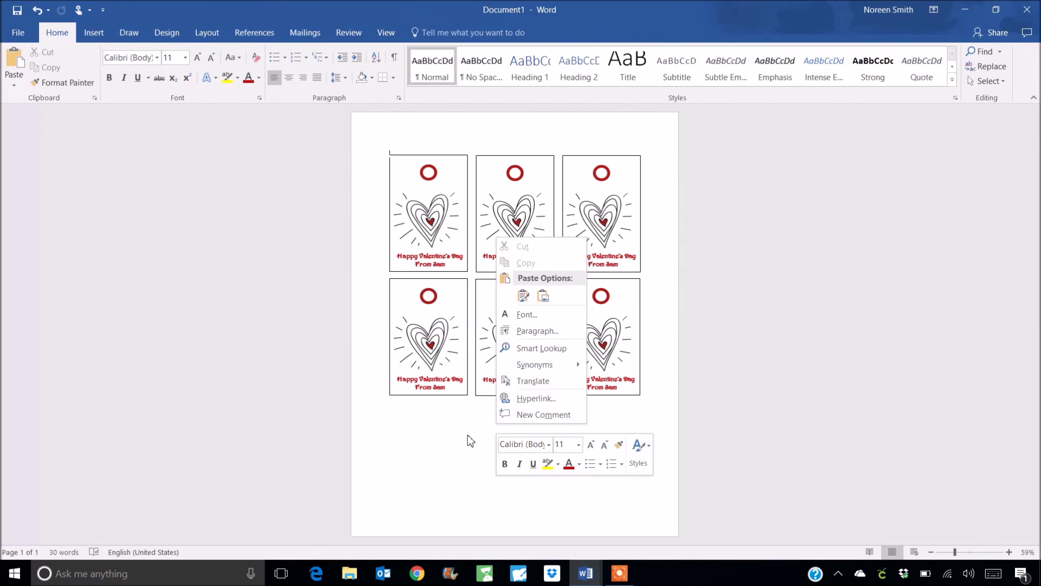
pyautogui.click(522, 298)
pyautogui.moveTo(436, 251); pyautogui.dragTo(430, 483)
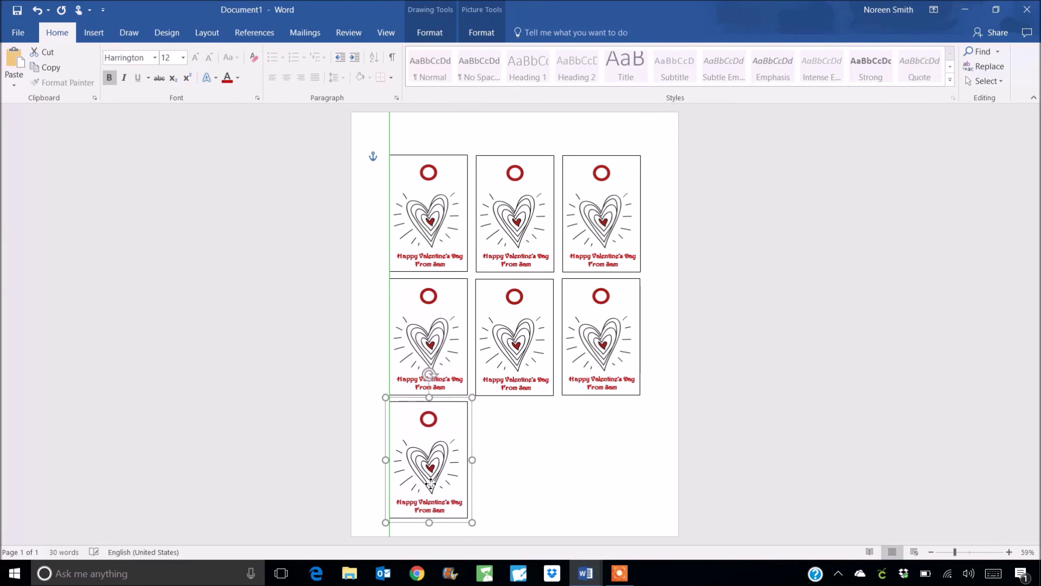
pyautogui.click(489, 451)
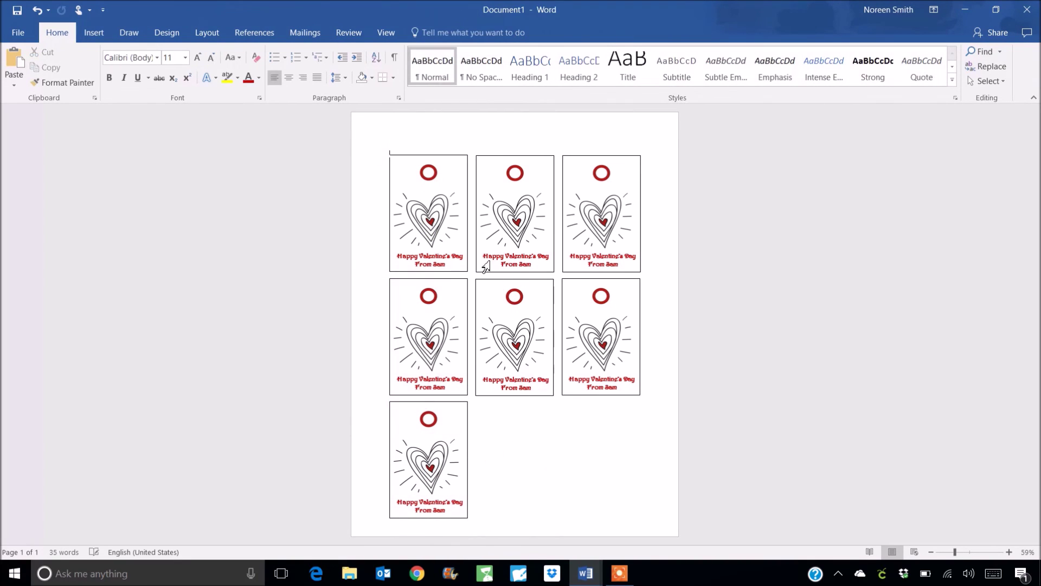
pyautogui.rightClick(501, 320)
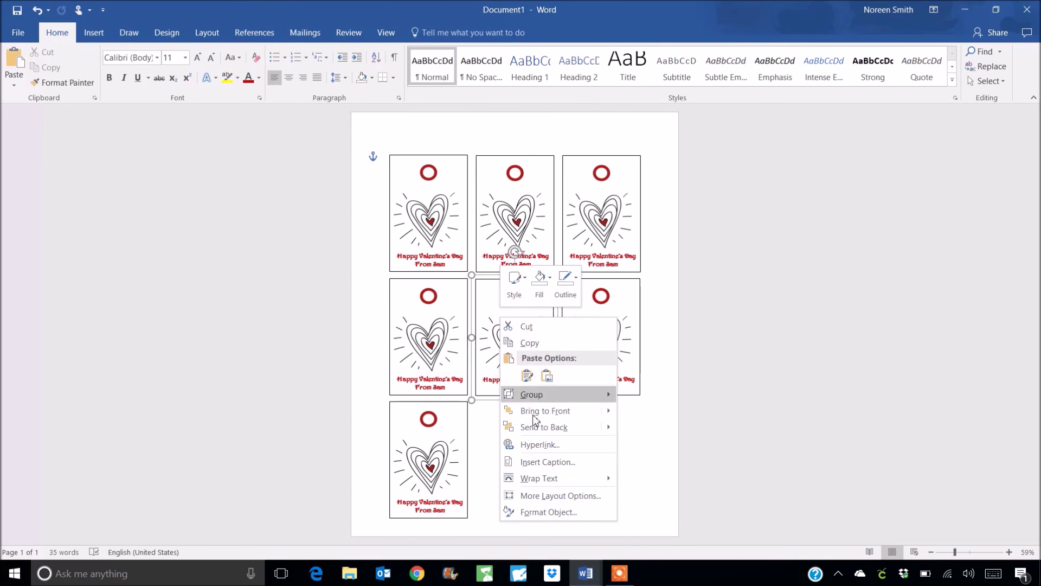
pyautogui.click(526, 378)
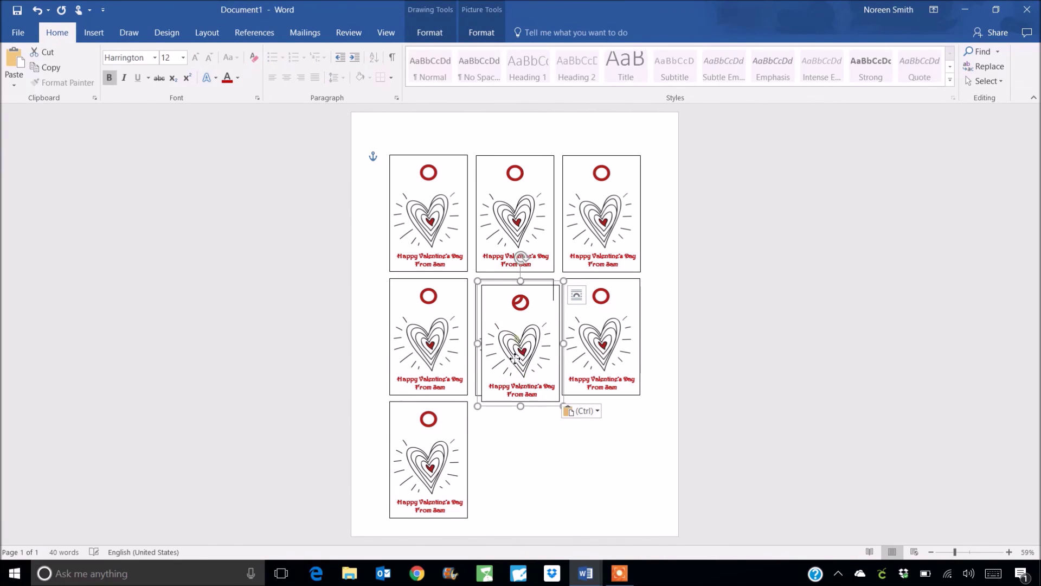
pyautogui.moveTo(515, 339); pyautogui.dragTo(511, 457)
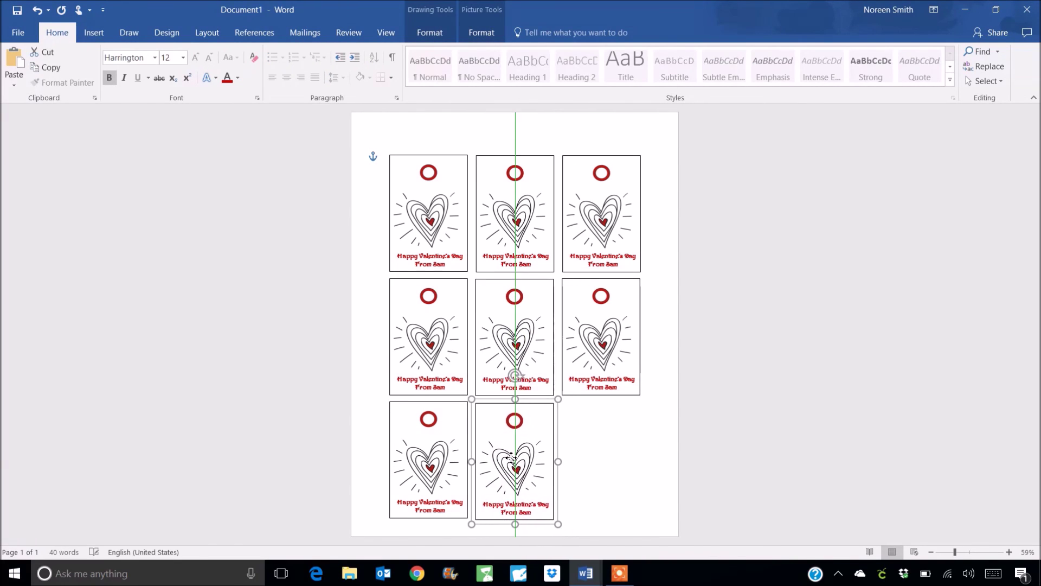
pyautogui.rightClick(571, 432)
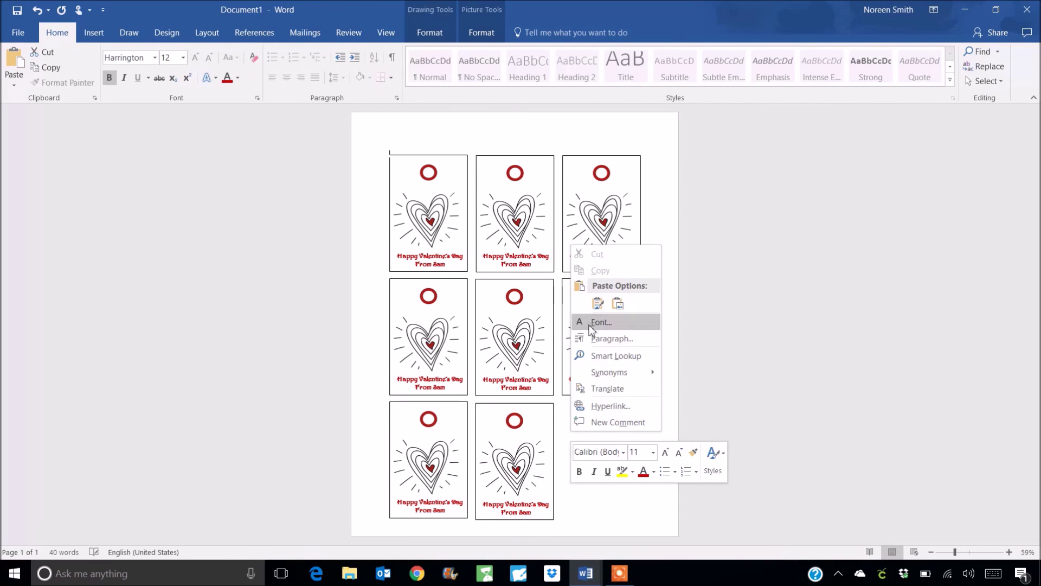
pyautogui.click(595, 303)
pyautogui.moveTo(445, 235); pyautogui.dragTo(617, 487)
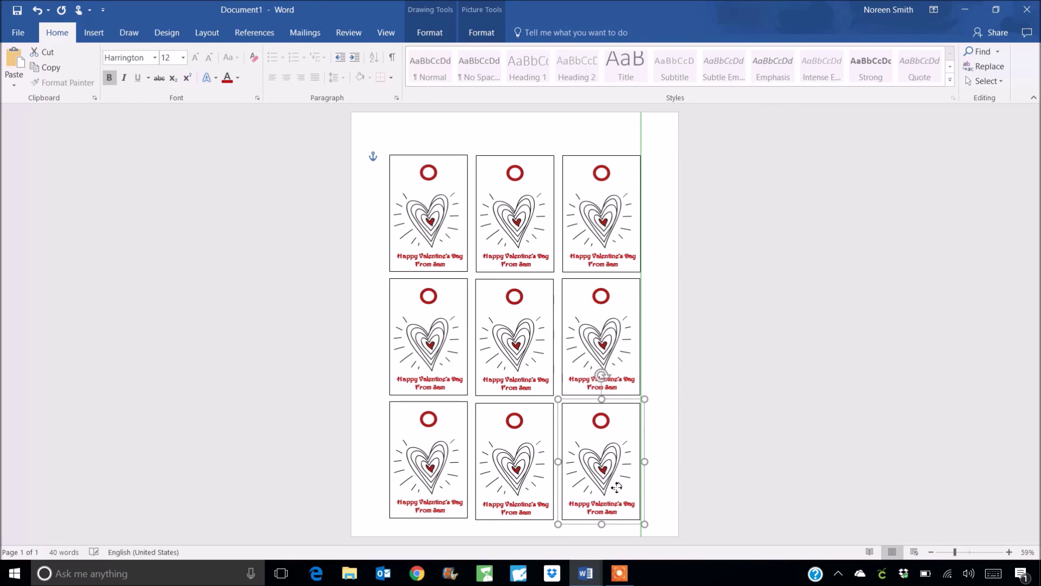
pyautogui.click(667, 455)
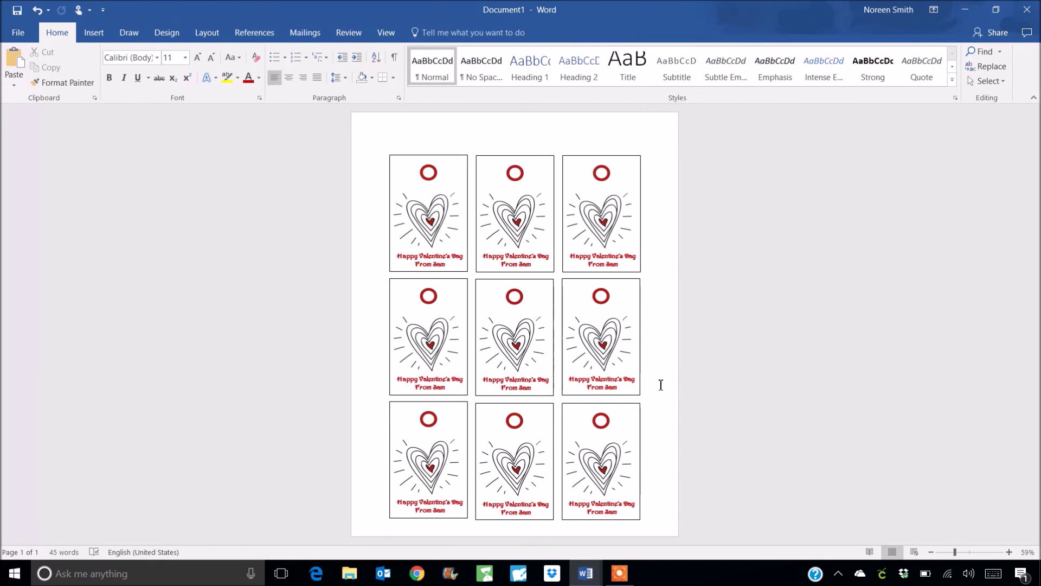